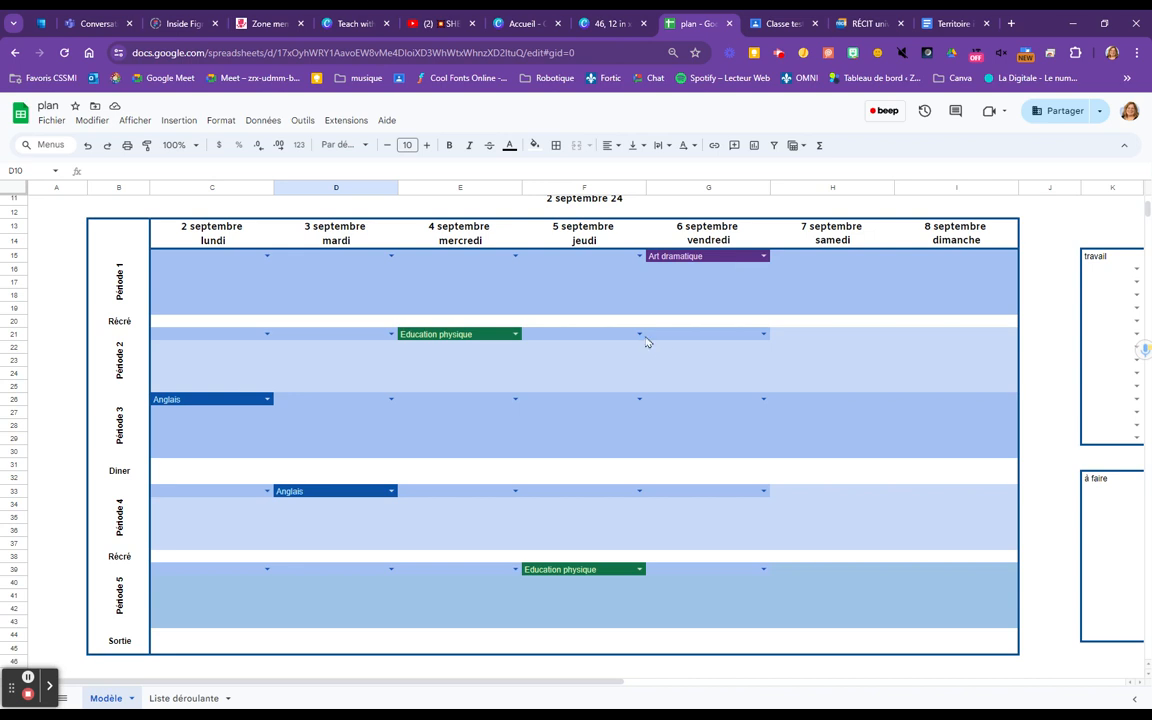
left_click_drag(650, 339, 703, 391)
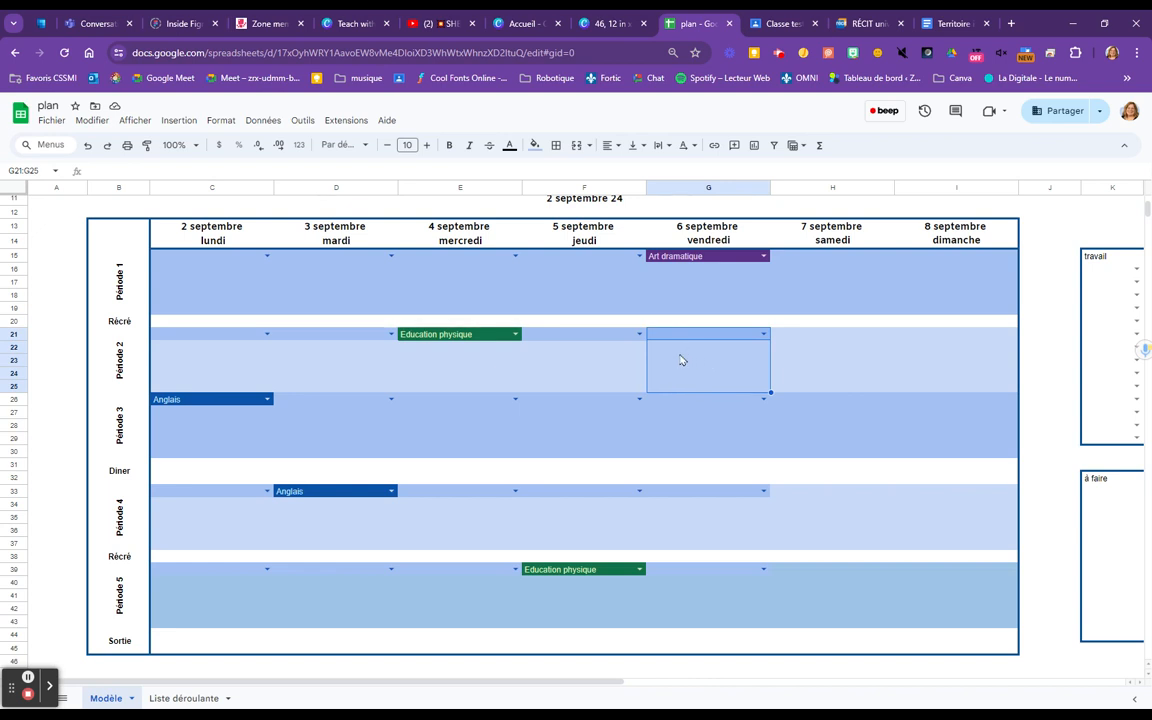
left_click(65, 323)
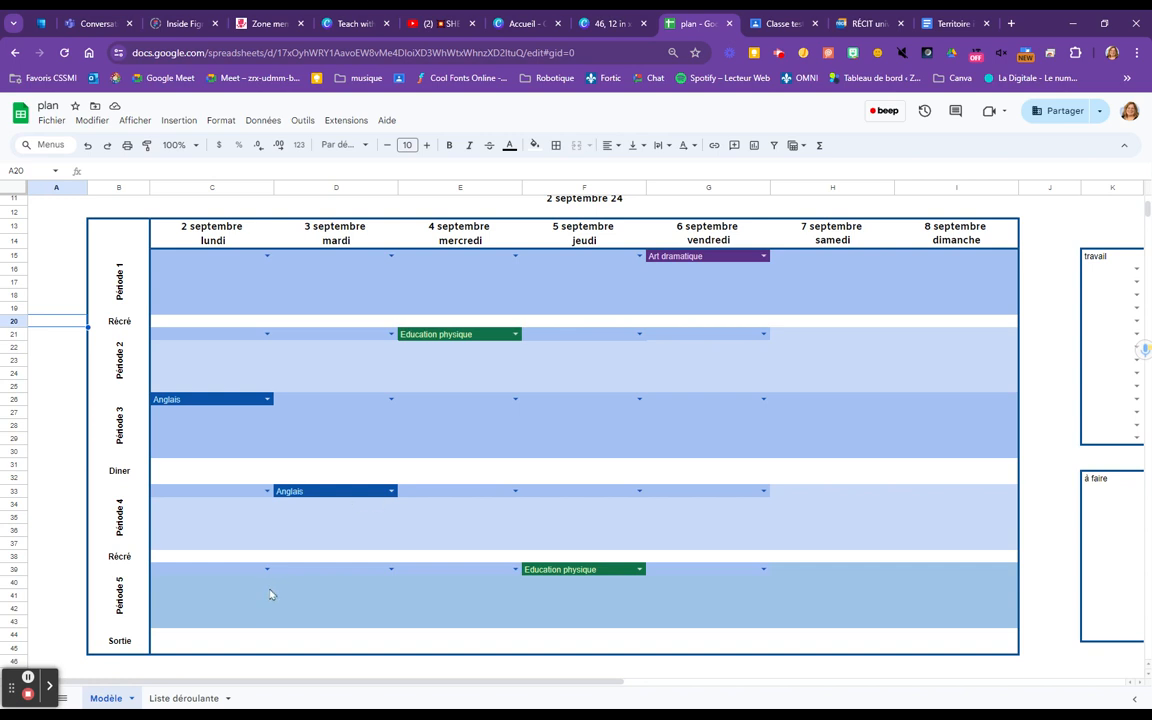
Duplicate the Modèle sheet and copy the week's start date from cell F11 of the duplicate
left_click(131, 698)
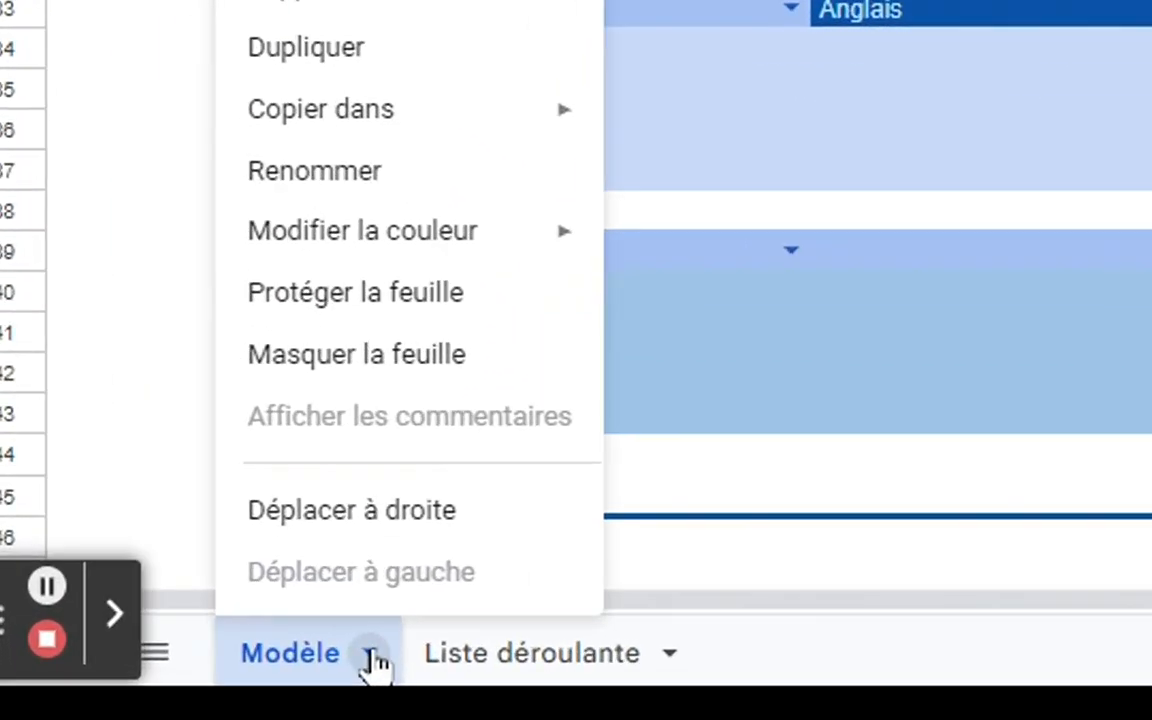
left_click(335, 62)
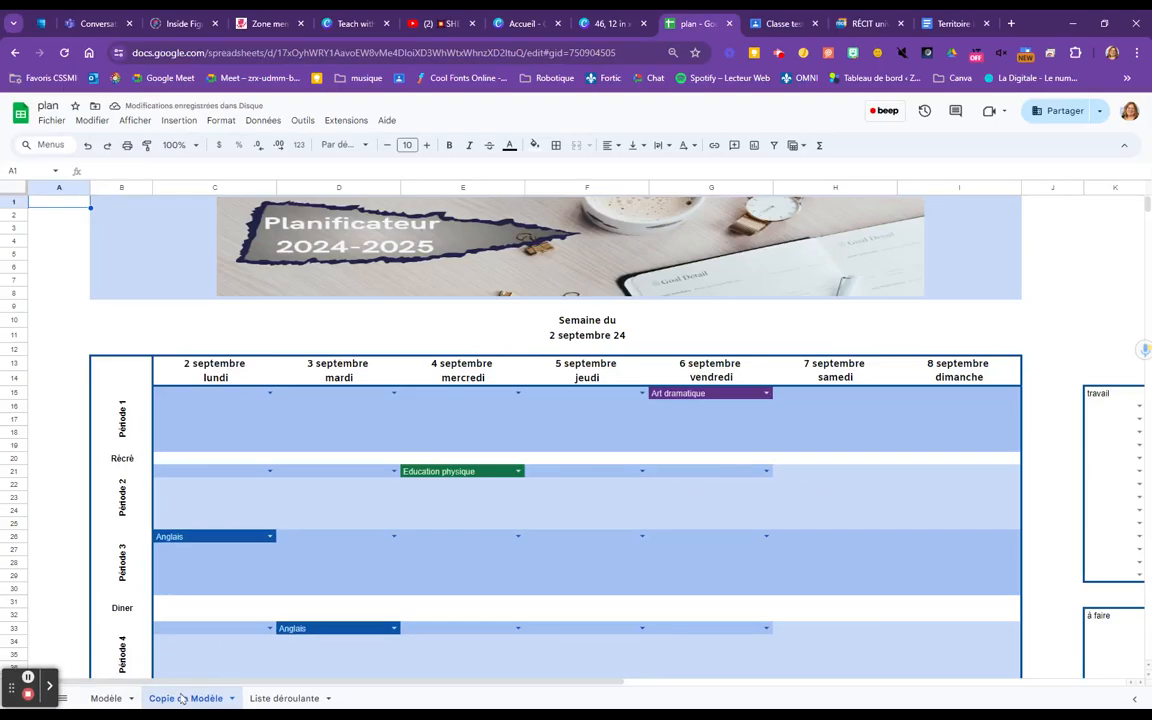
left_click(588, 338)
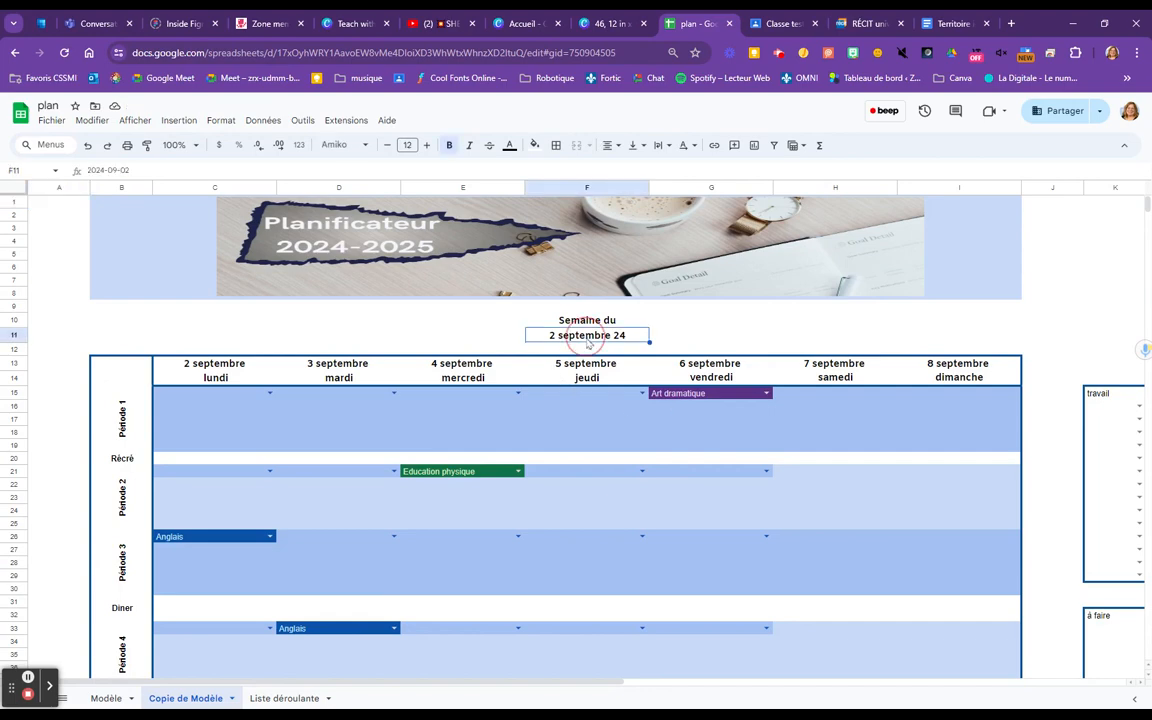
key("ctrl+c")
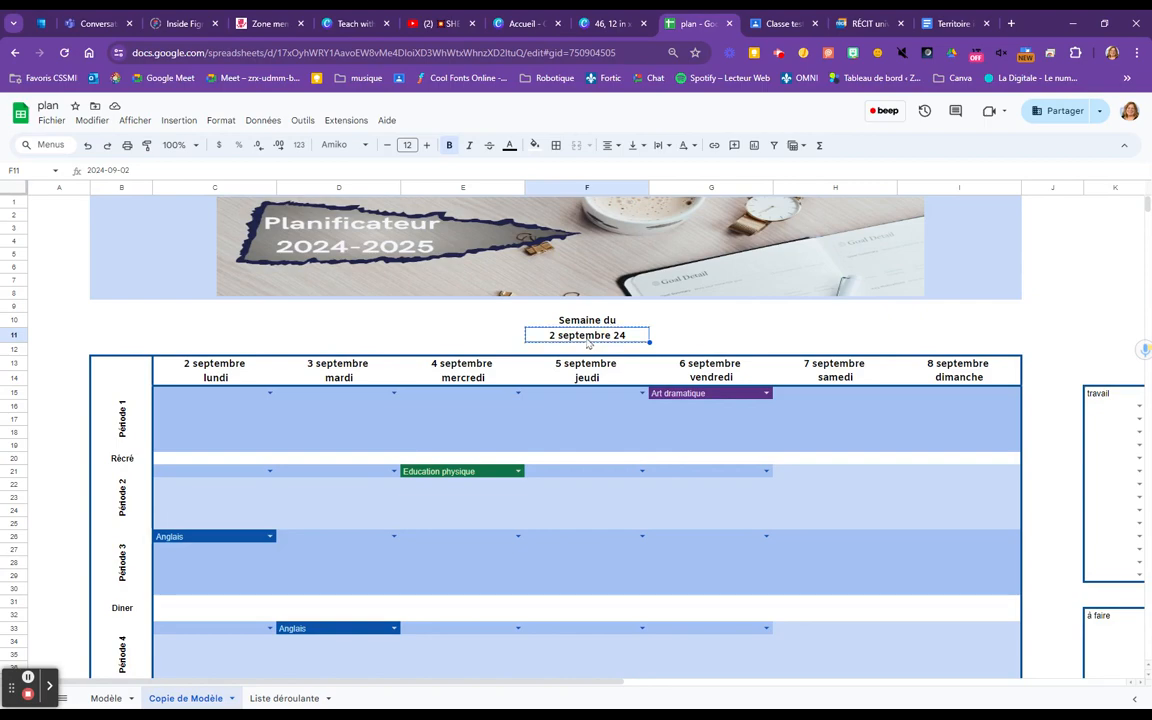
Rename the duplicated sheet as "2 sept", using the copied date shortened to day and abbreviated month
left_click(195, 698)
right_click(200, 700)
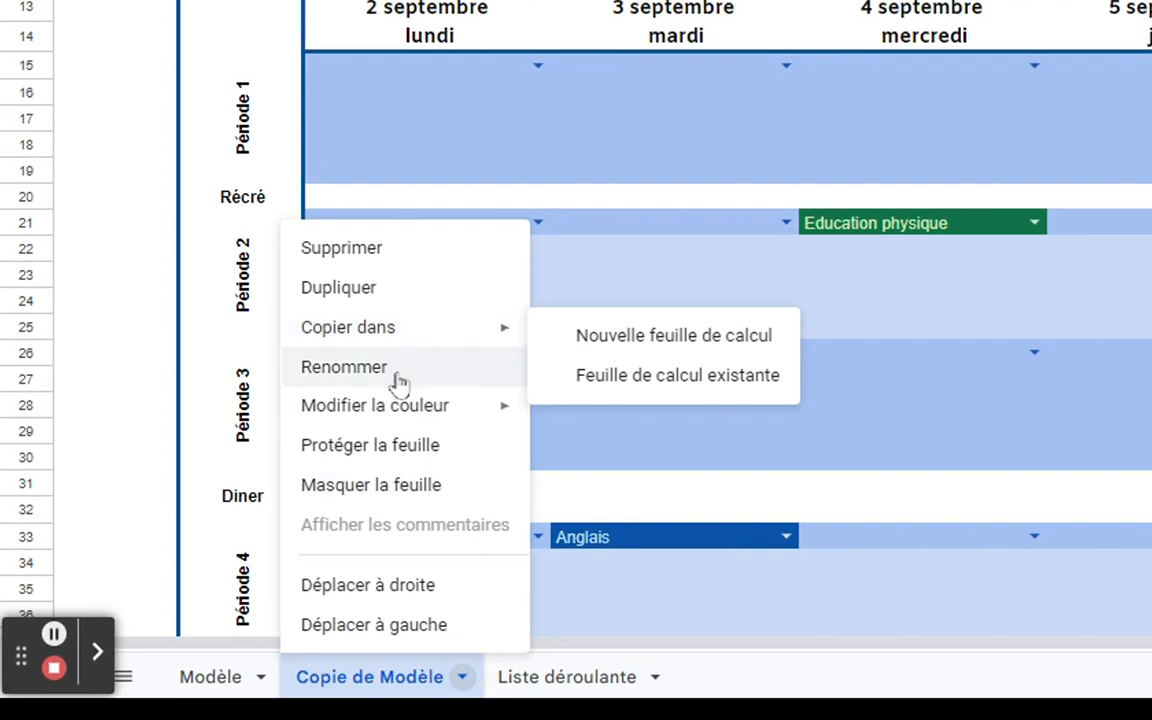
left_click(398, 378)
key("BackSpace")
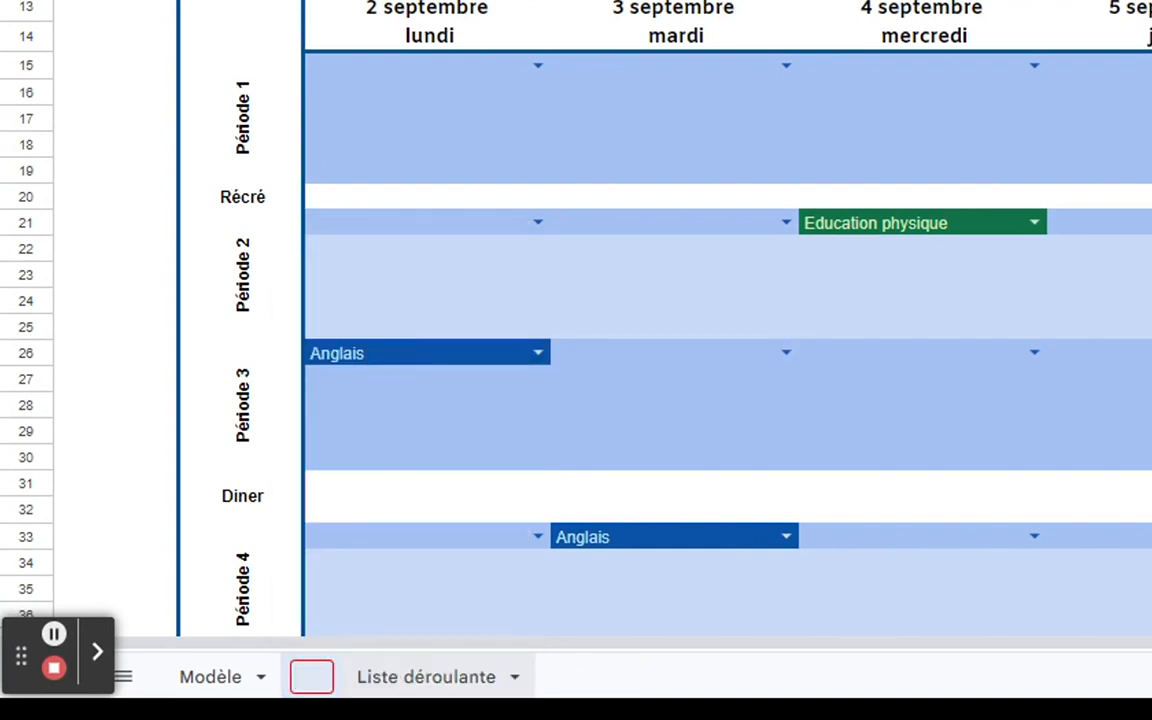
type("2 septembre 24")
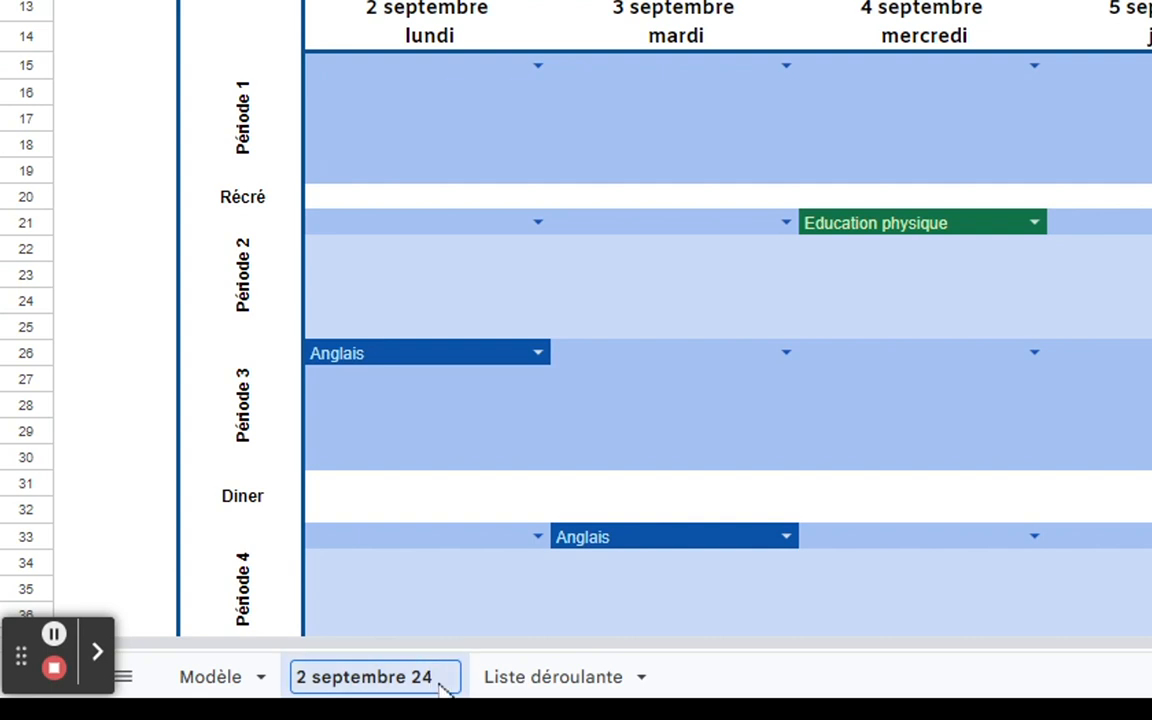
key("BackSpace")
key("BackSpace")
key("BackSpace")
key("BackSpace")
key("BackSpace")
key("BackSpace")
key("BackSpace")
key("BackSpace")
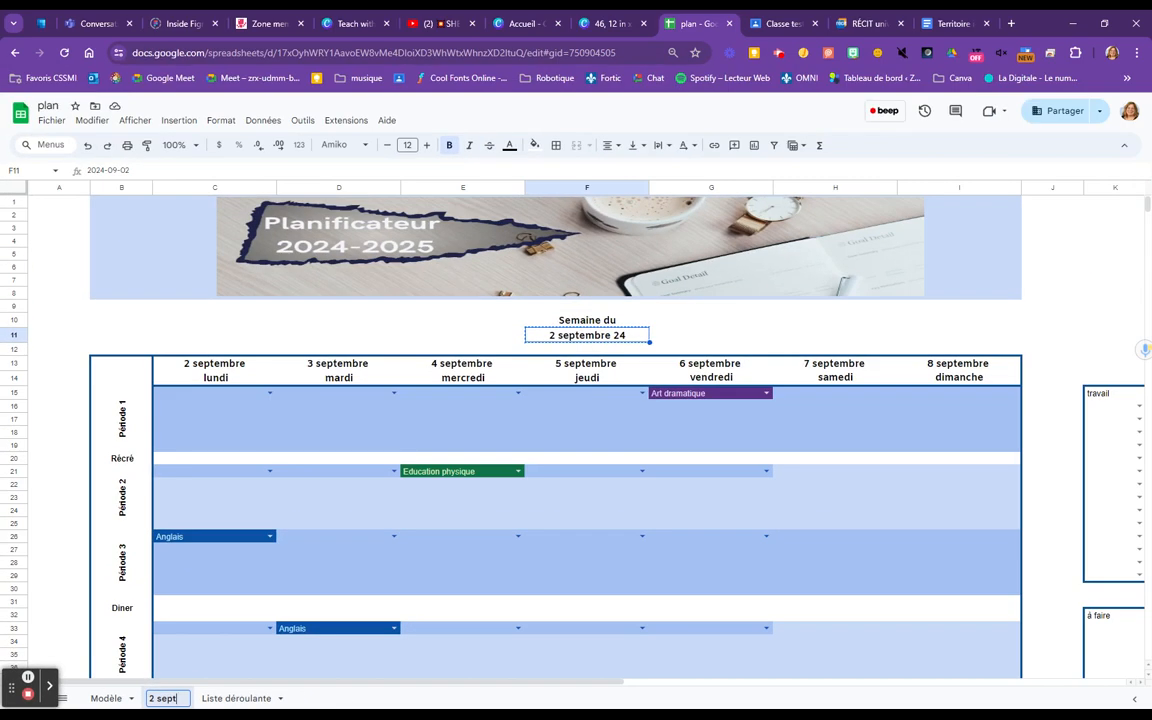
key("Return")
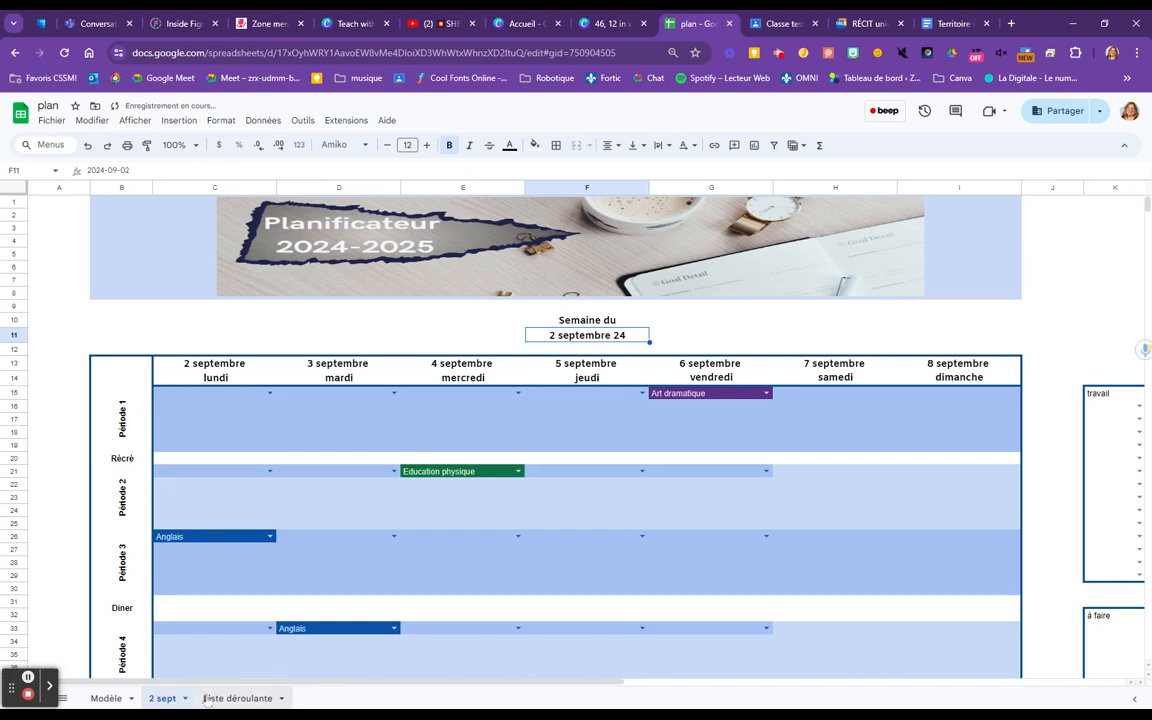
Duplicate the Modèle sheet again and place the new copy directly after the 2 sept sheet
left_click(112, 698)
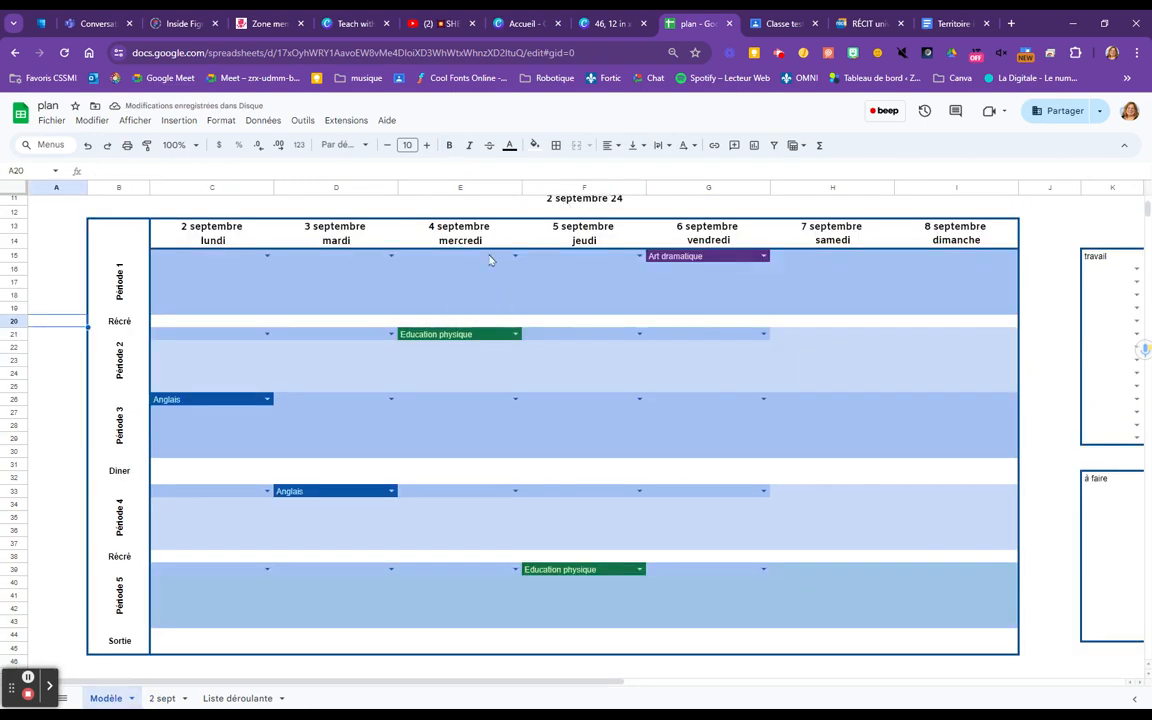
left_click(129, 700)
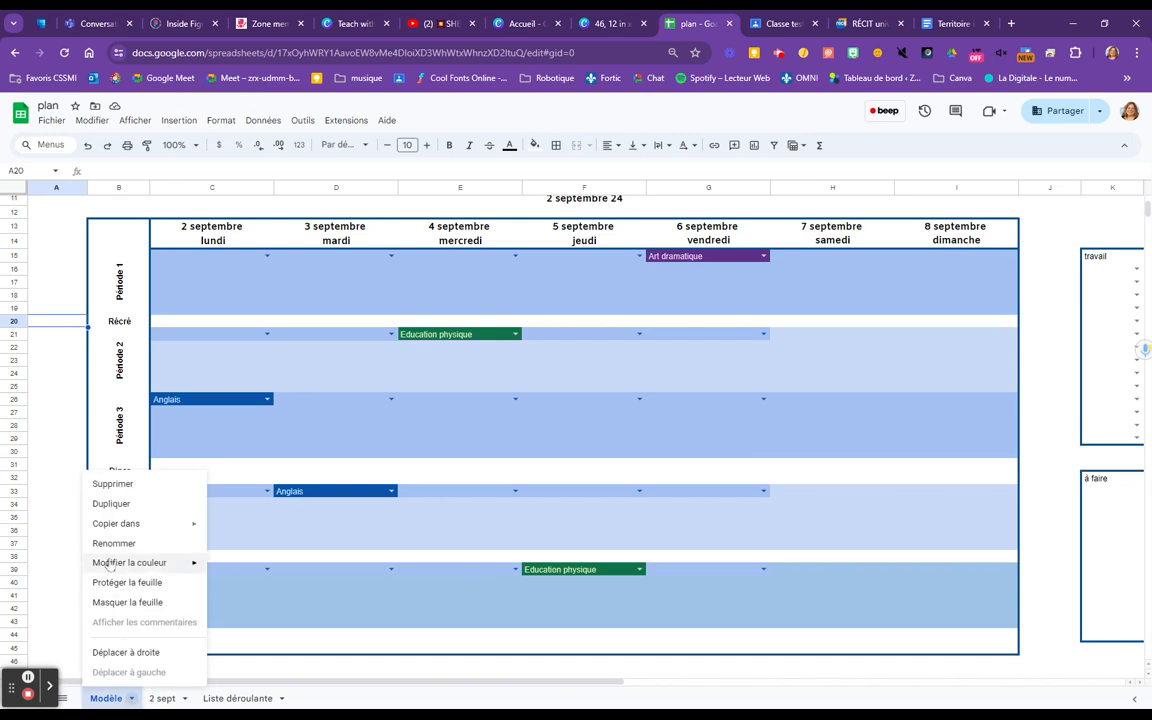
left_click(112, 504)
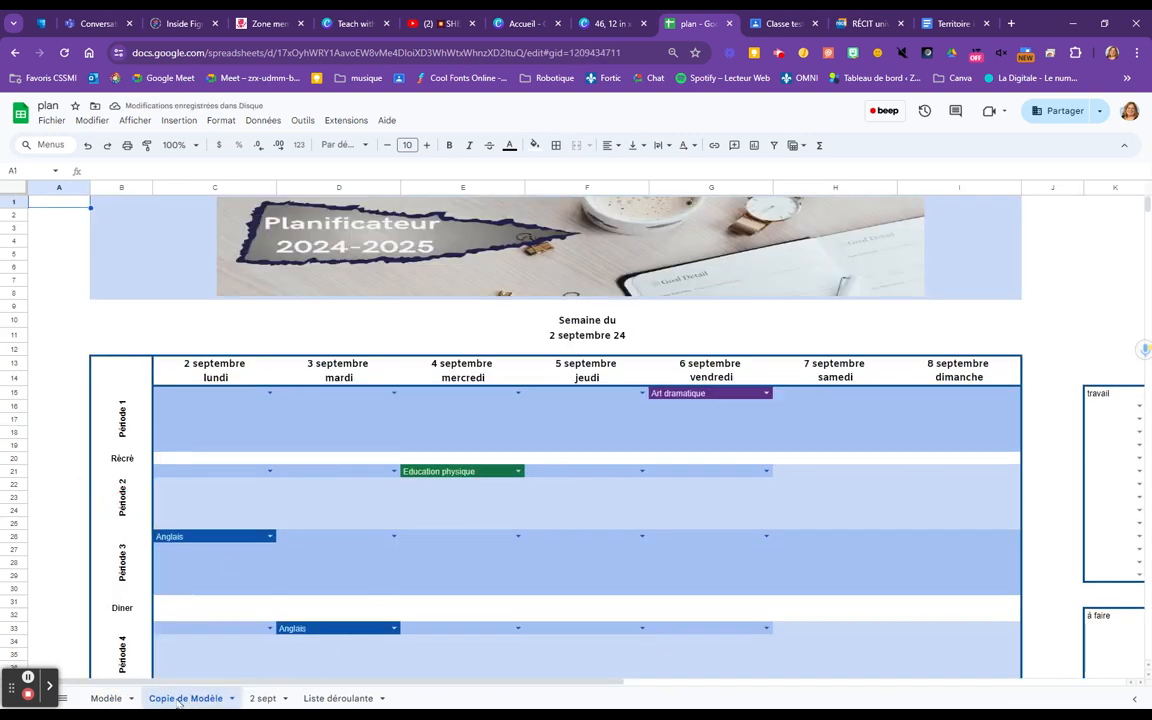
left_click_drag(177, 700, 187, 698)
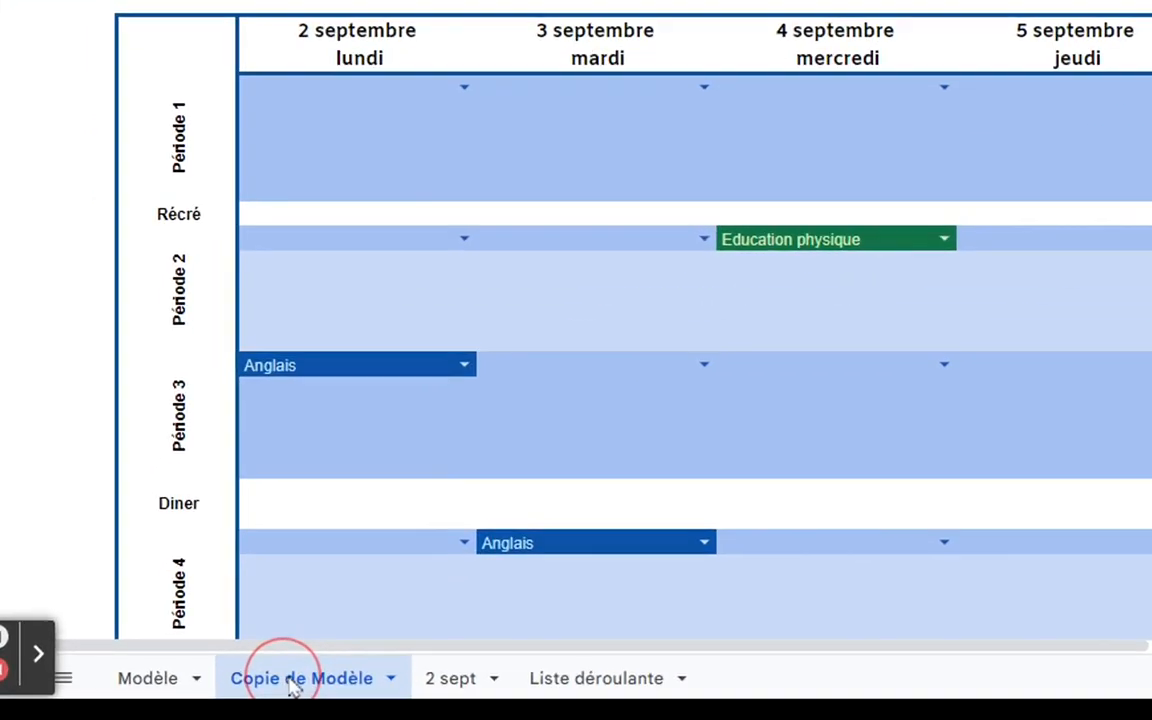
left_click_drag(313, 676, 452, 680)
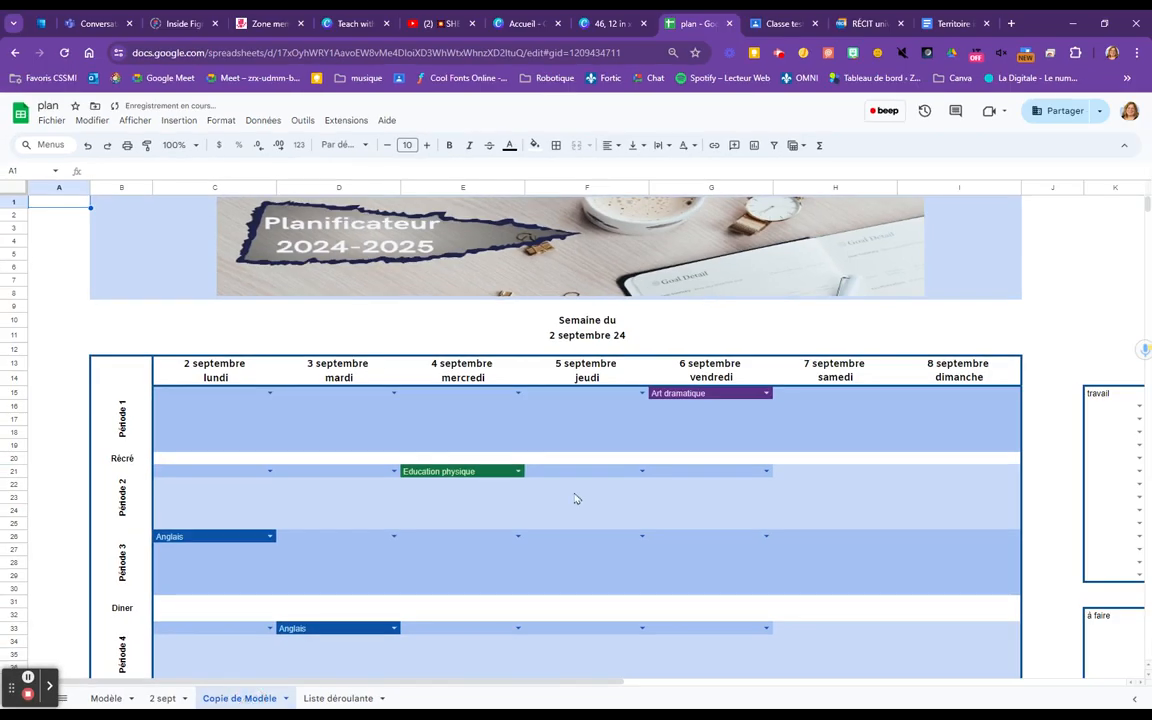
Set the week date in cell F11 of the new copy to 2024-09-09 and copy that cell
left_click(590, 340)
double_click(590, 340)
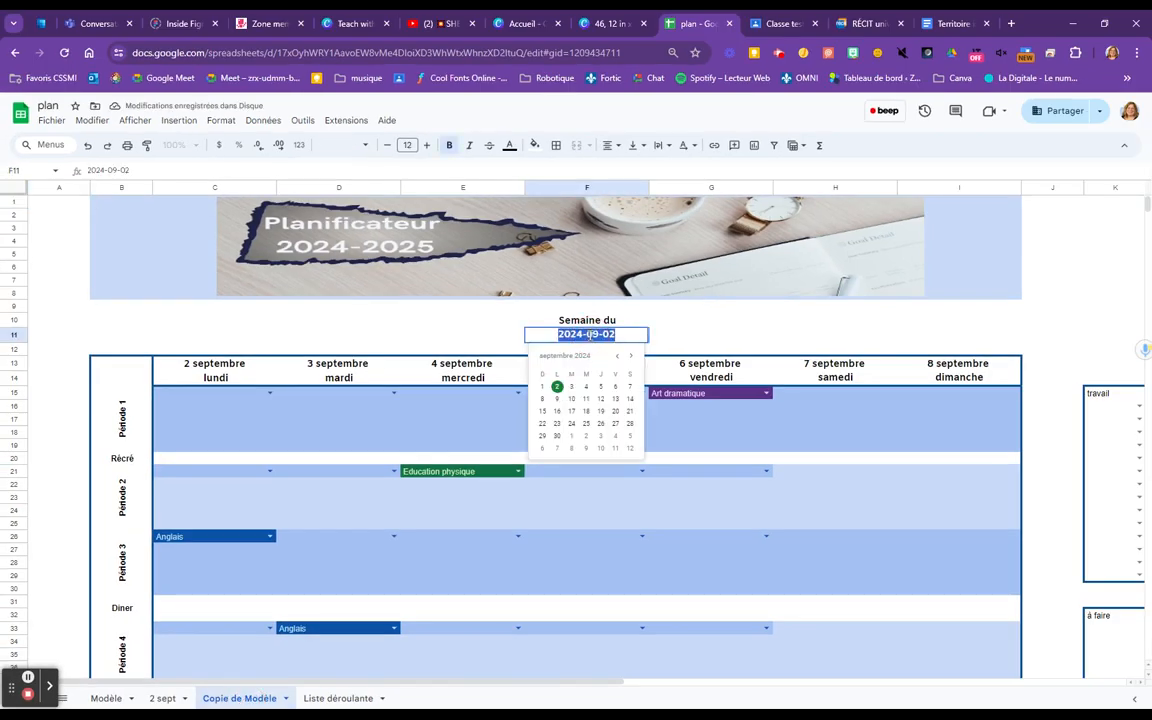
left_click(557, 399)
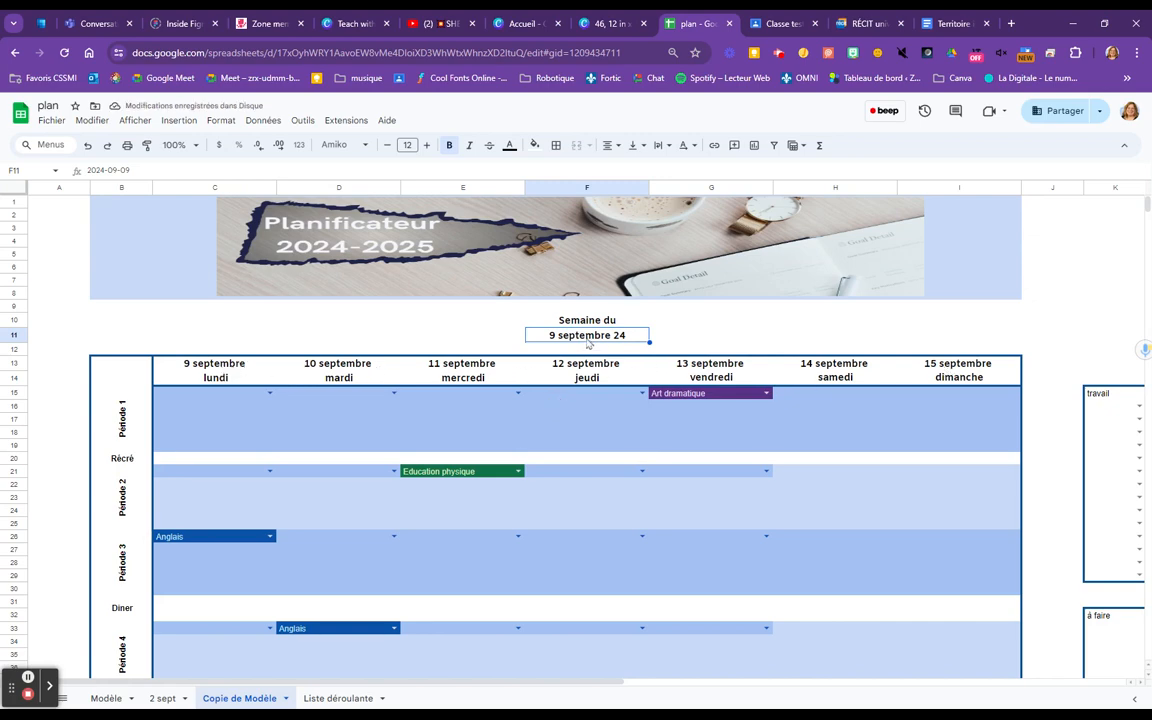
key("ctrl+c")
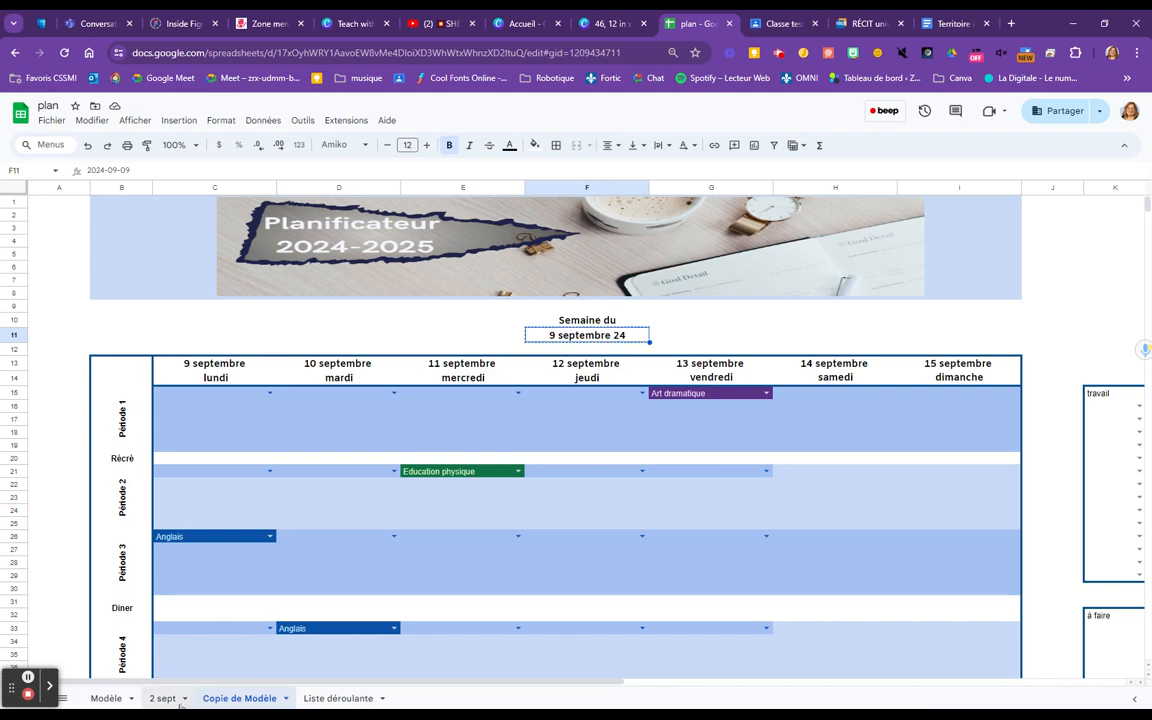
Rename the 2 sept sheet as "9 sept" and undo that rename
left_click(163, 698)
left_click(186, 701)
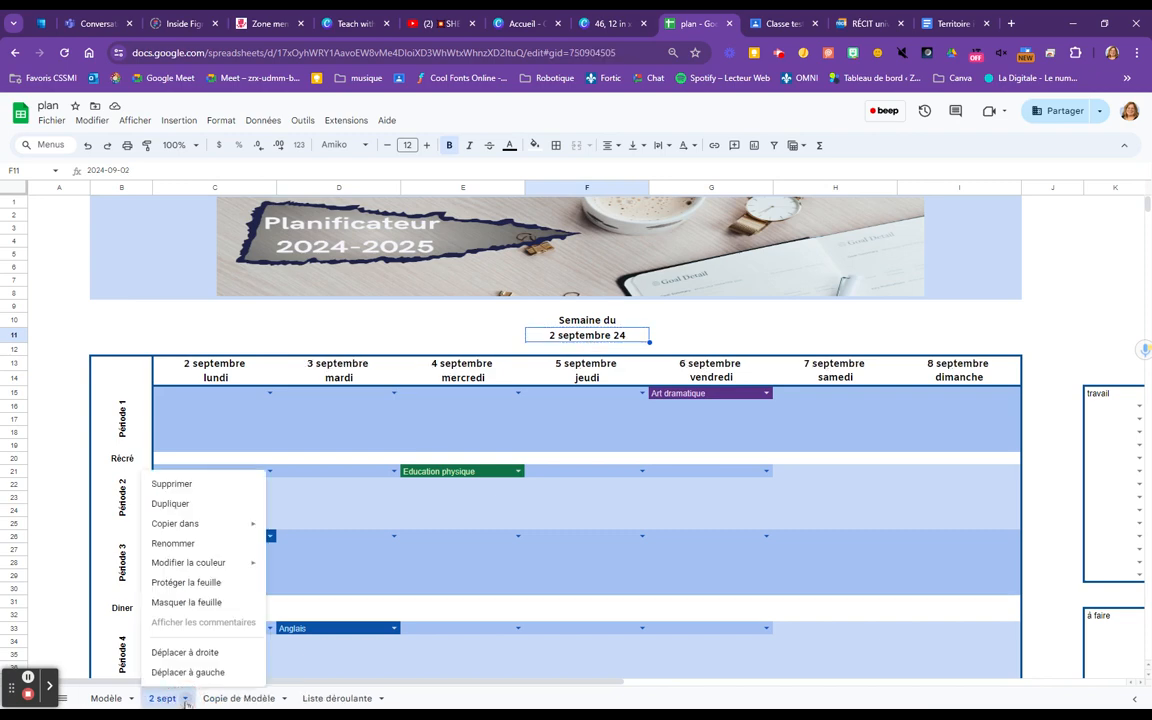
left_click(173, 545)
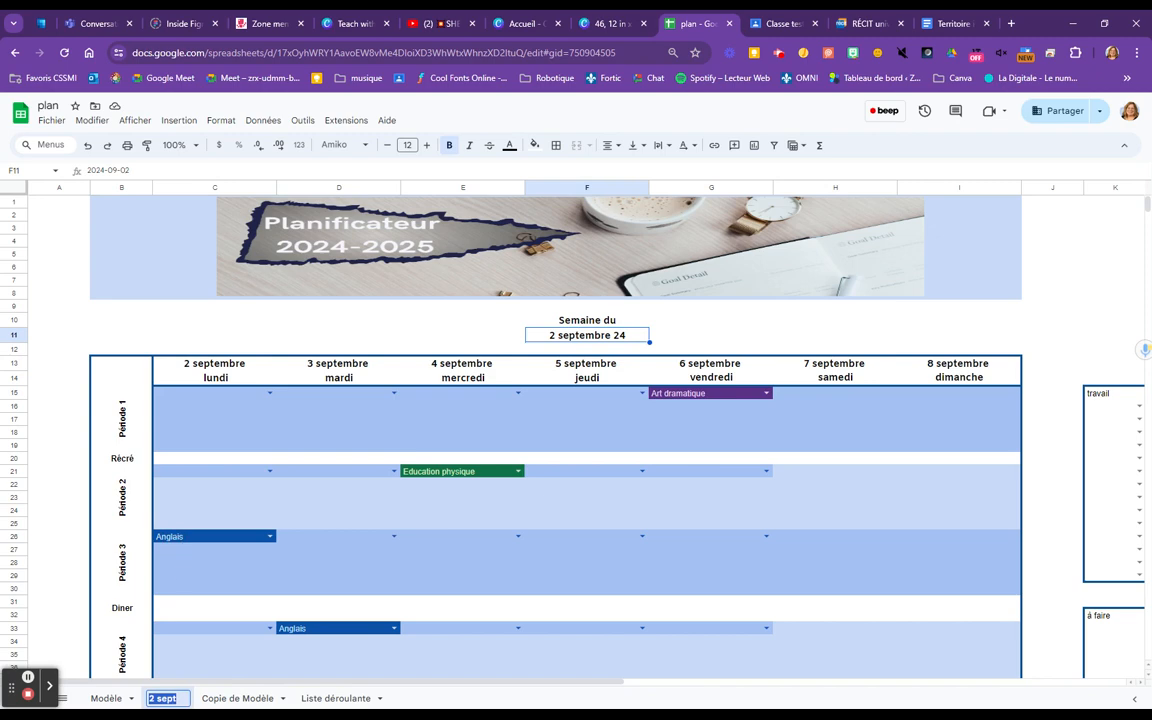
key("BackSpace")
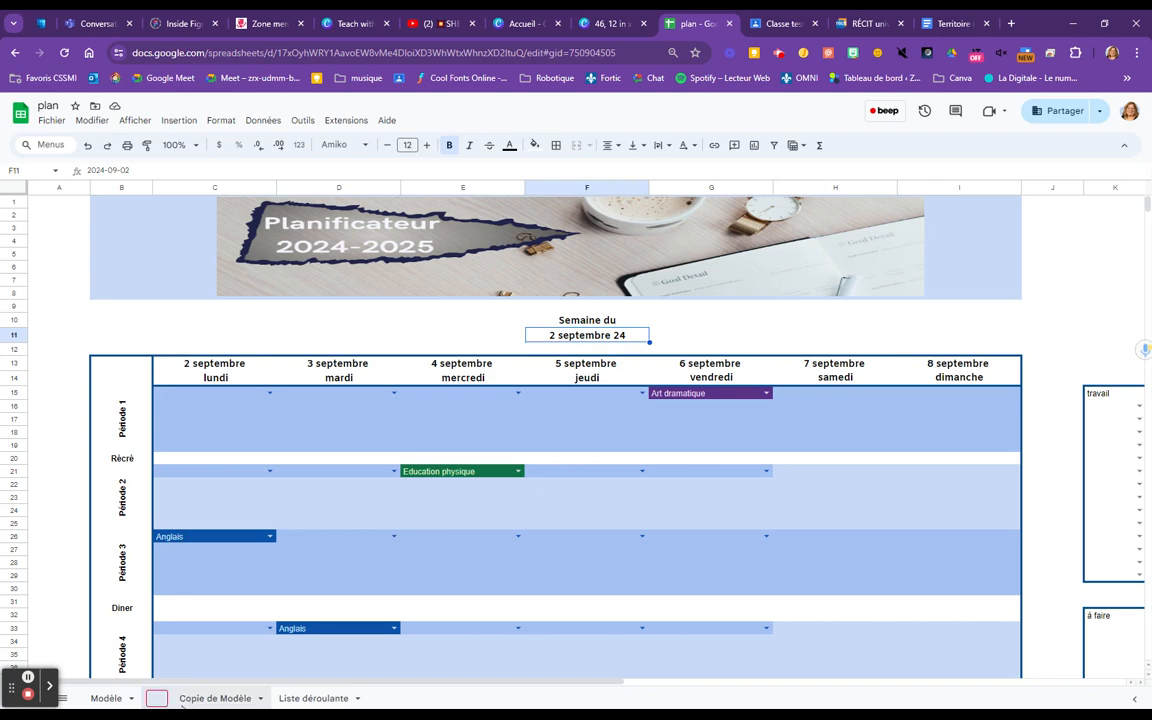
key("ctrl+v")
key("BackSpace")
key("BackSpace")
key("BackSpace")
key("BackSpace")
key("BackSpace")
key("BackSpace")
key("BackSpace")
key("BackSpace")
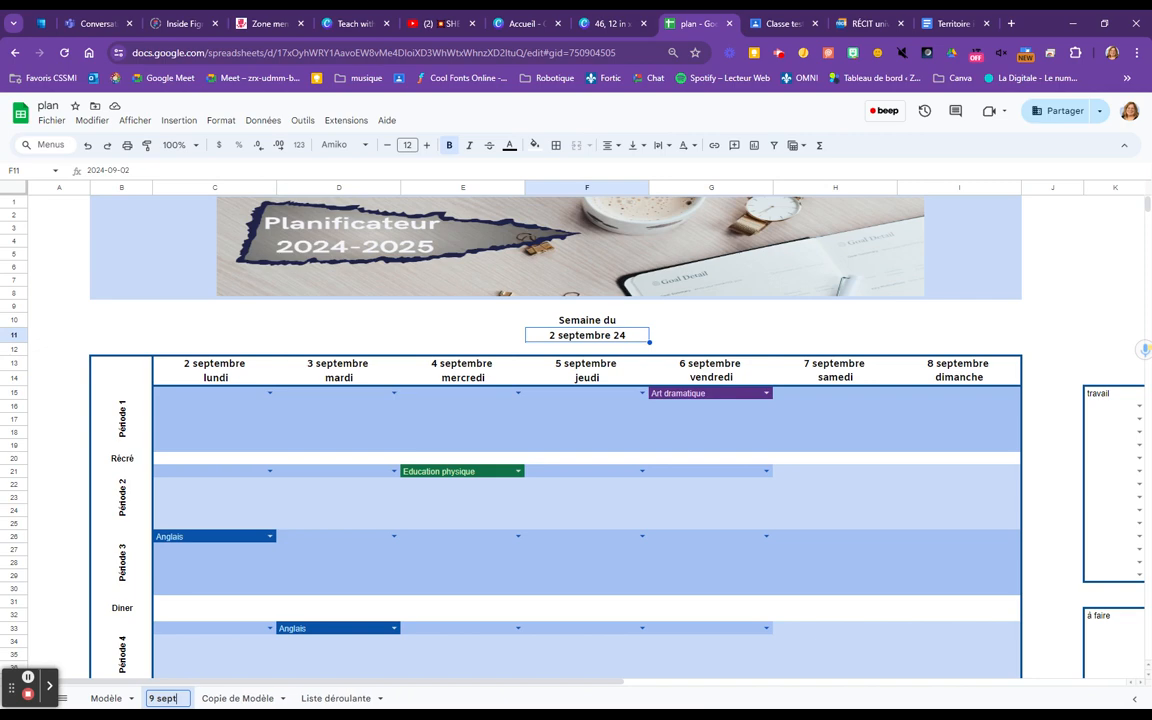
left_click(51, 340)
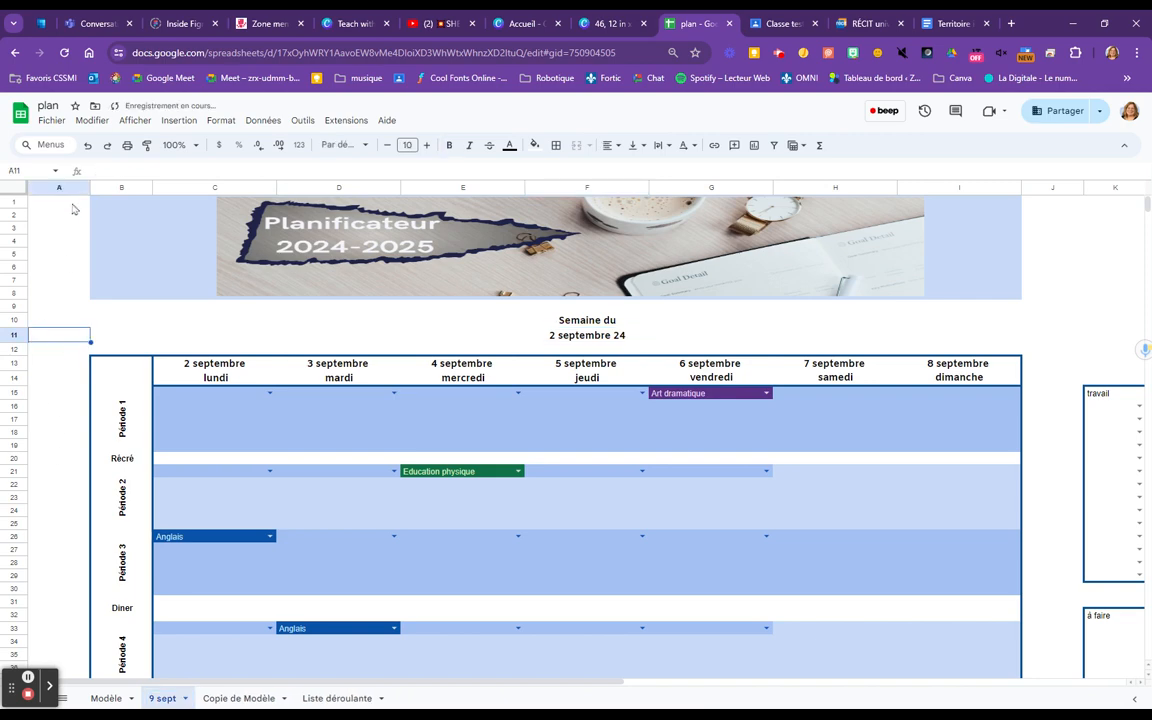
left_click(89, 146)
Rename the Copie de Modèle sheet as "9 sept", using the copied week date in shortened form
left_click(238, 698)
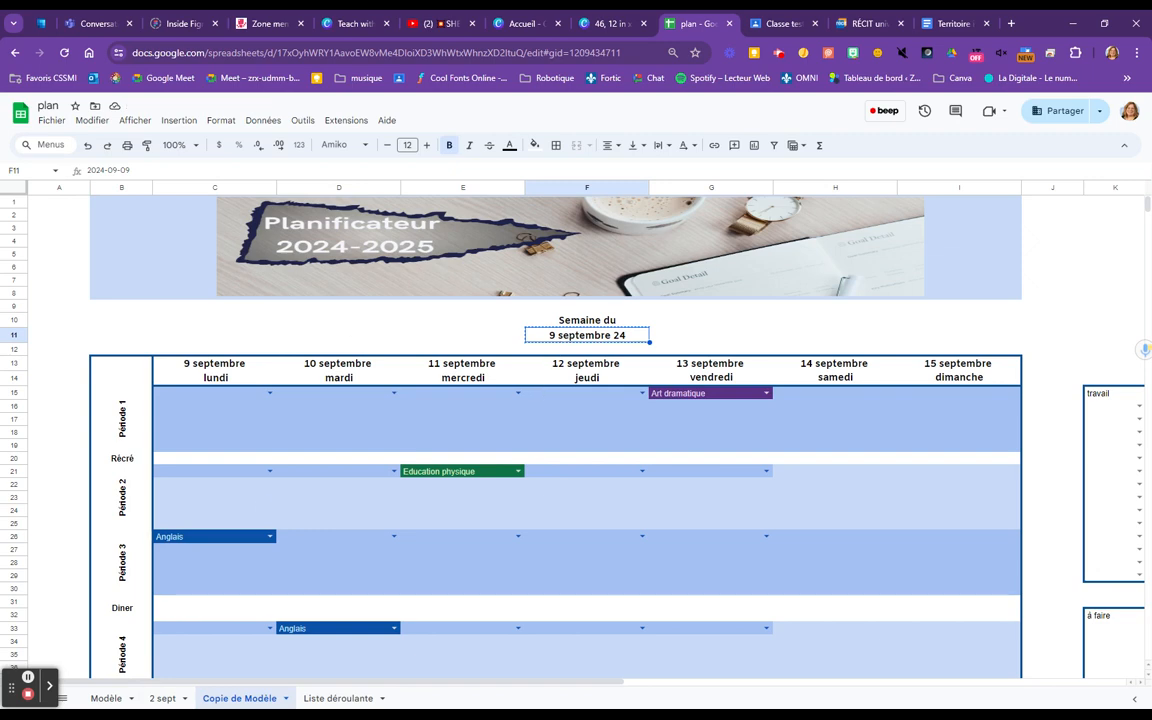
left_click(285, 698)
left_click(228, 544)
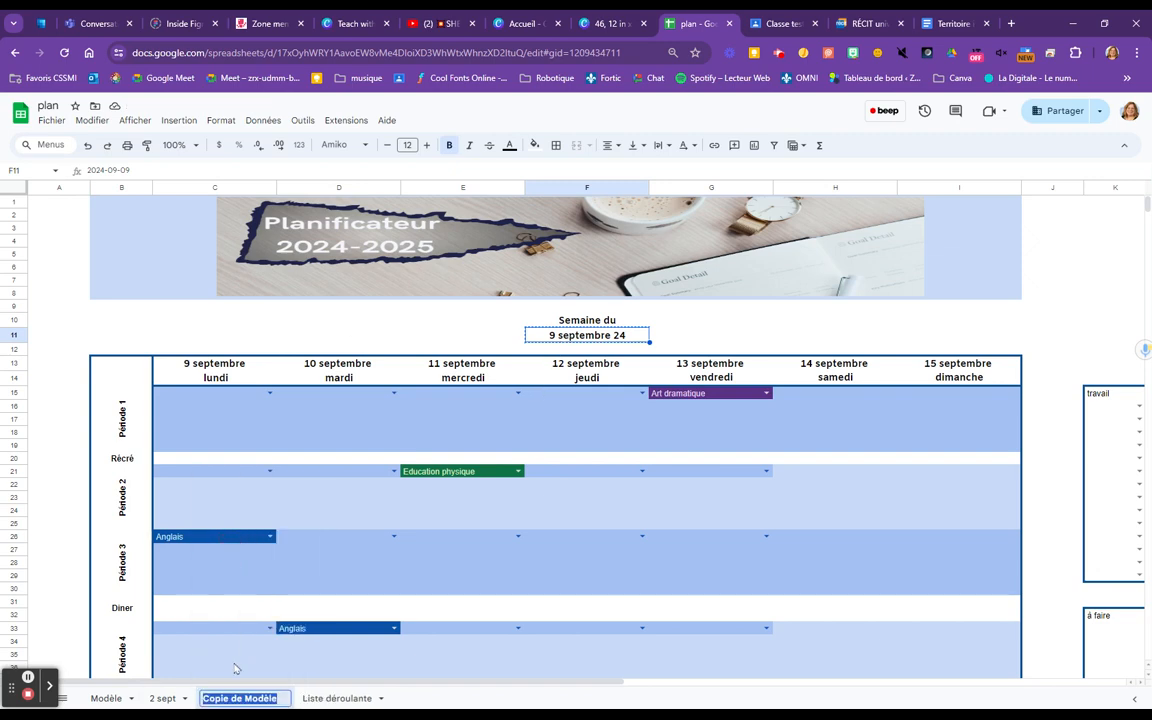
key("ctrl+v")
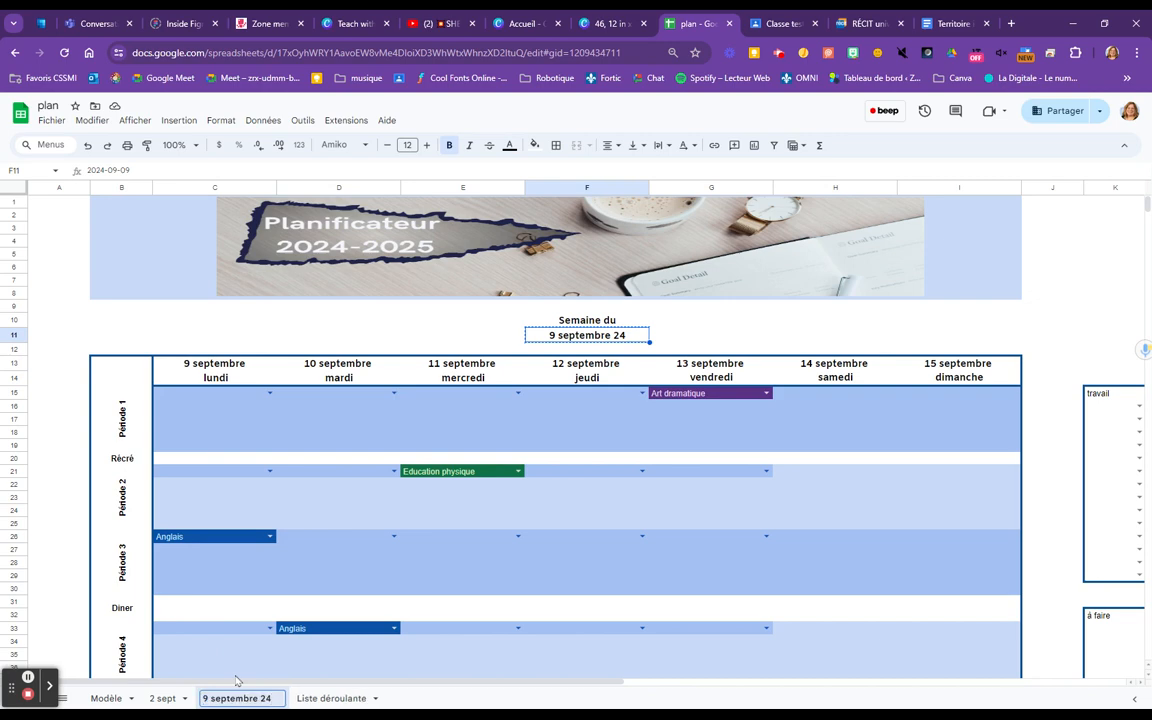
key("BackSpace")
key("BackSpace")
key("BackSpace")
key("BackSpace")
key("BackSpace")
key("BackSpace")
key("BackSpace")
key("BackSpace")
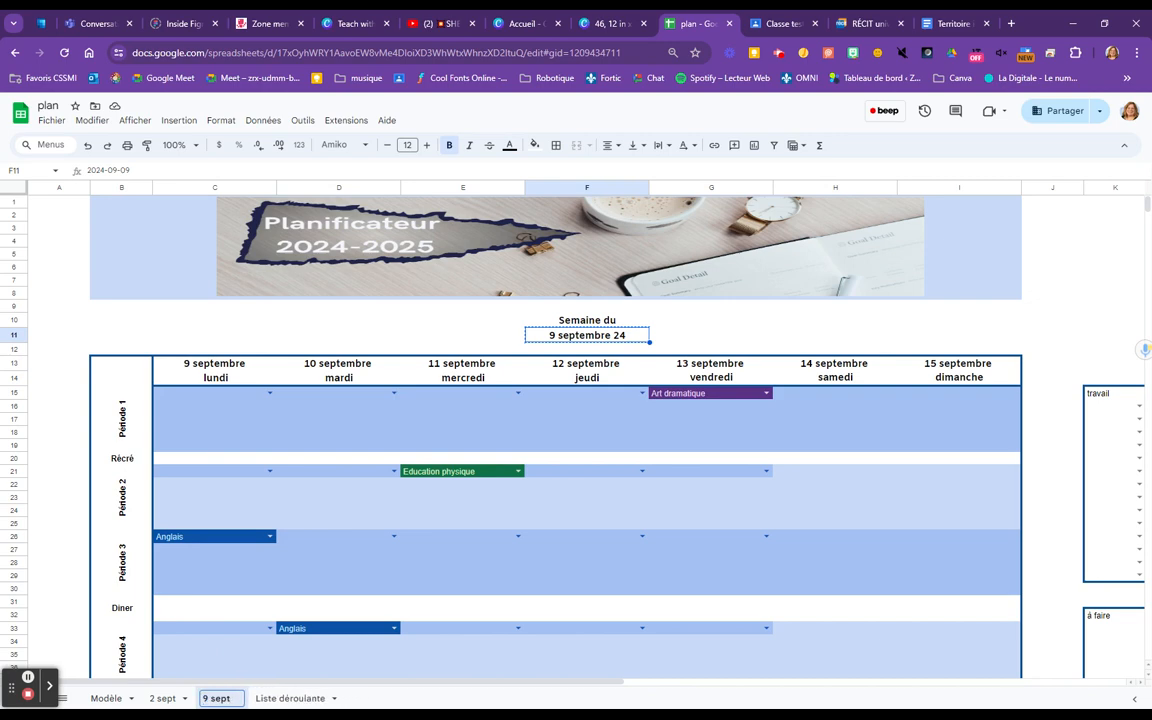
left_click(368, 700)
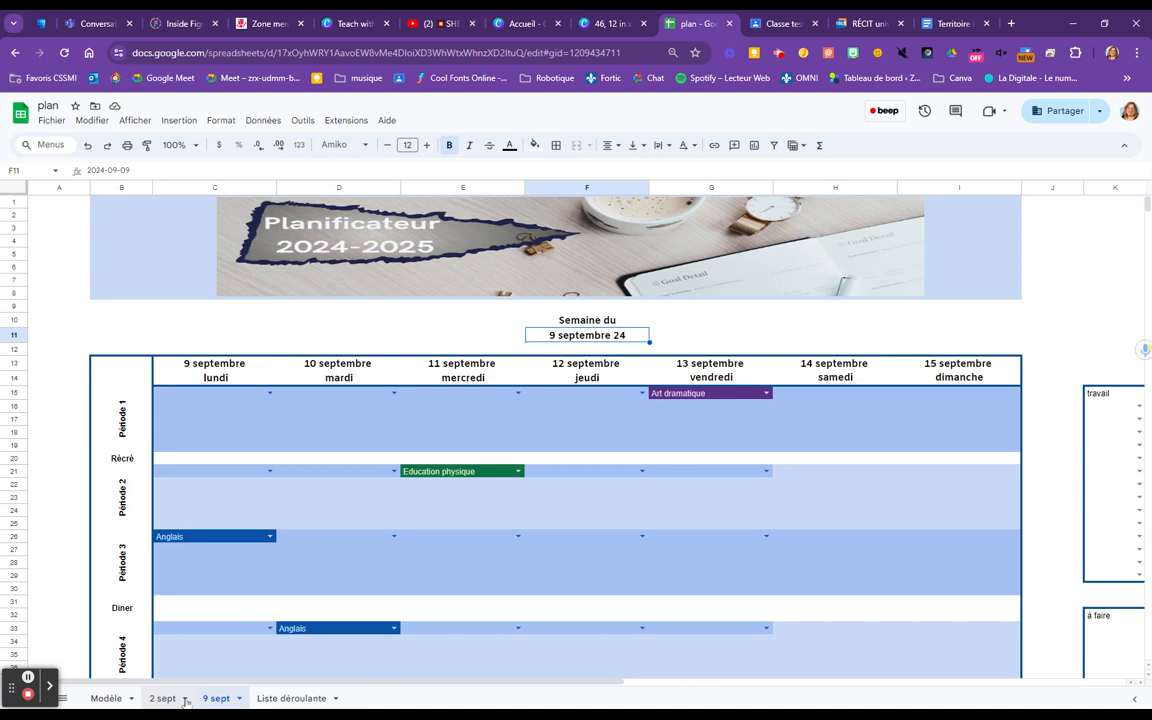
Change the 2 sept sheet's tab color to dark teal
left_click(185, 703)
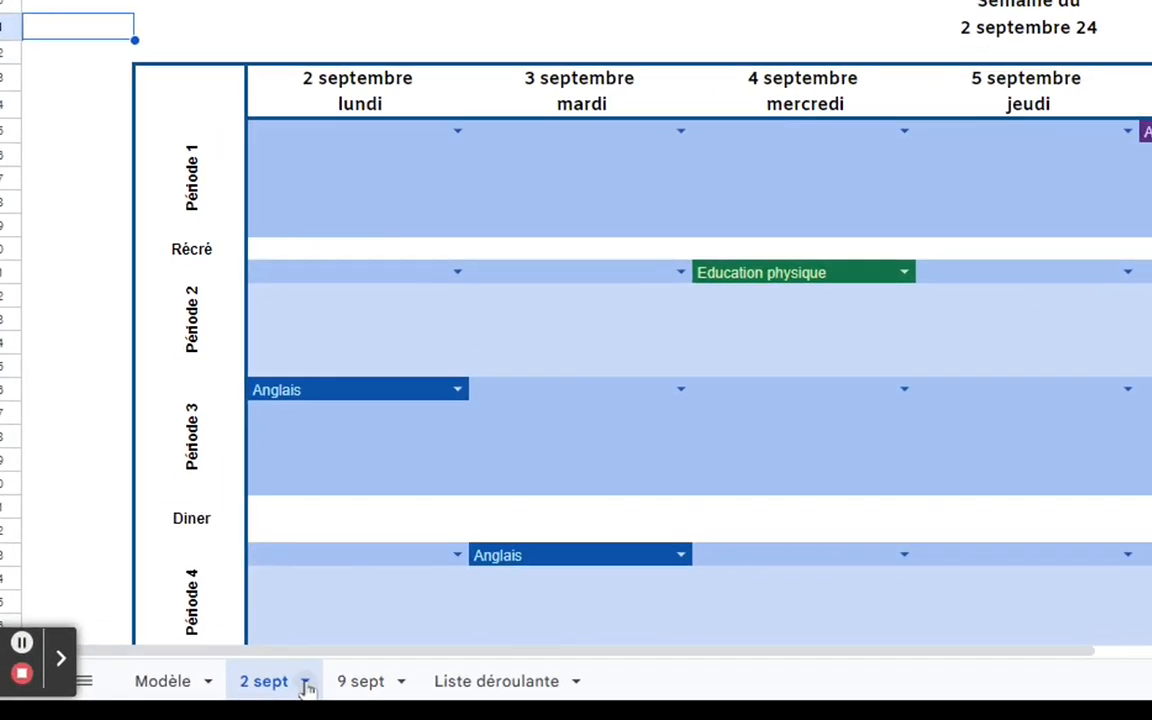
left_click(185, 698)
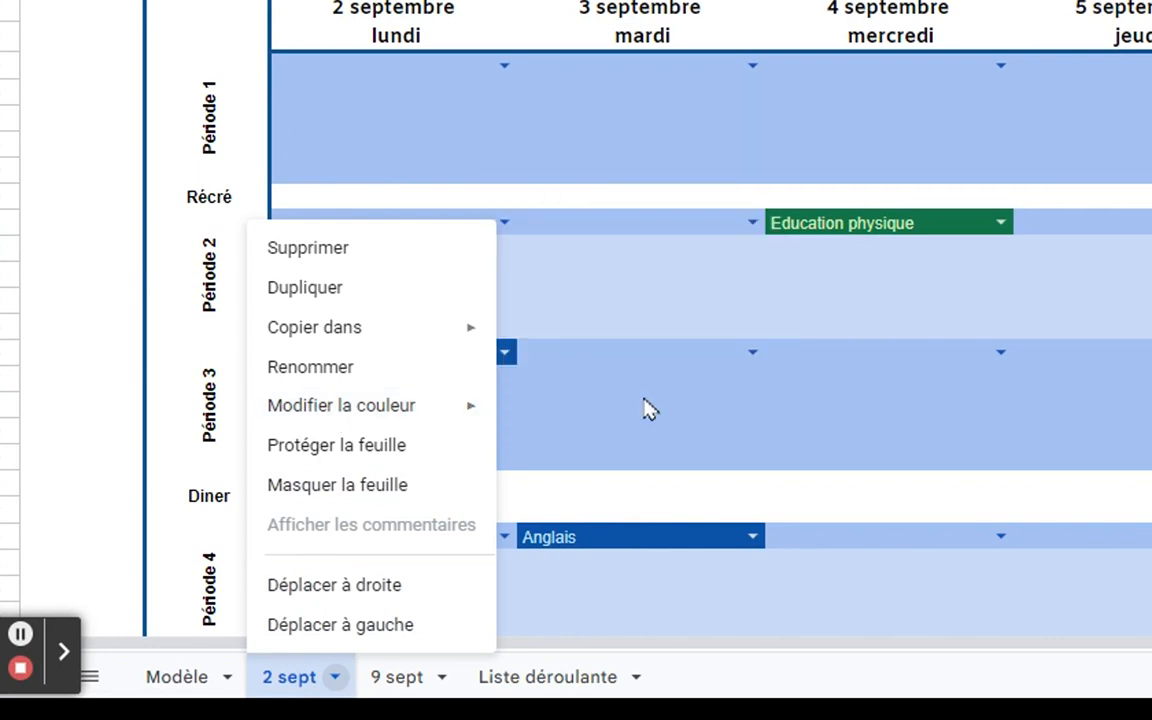
mouse_move(411, 409)
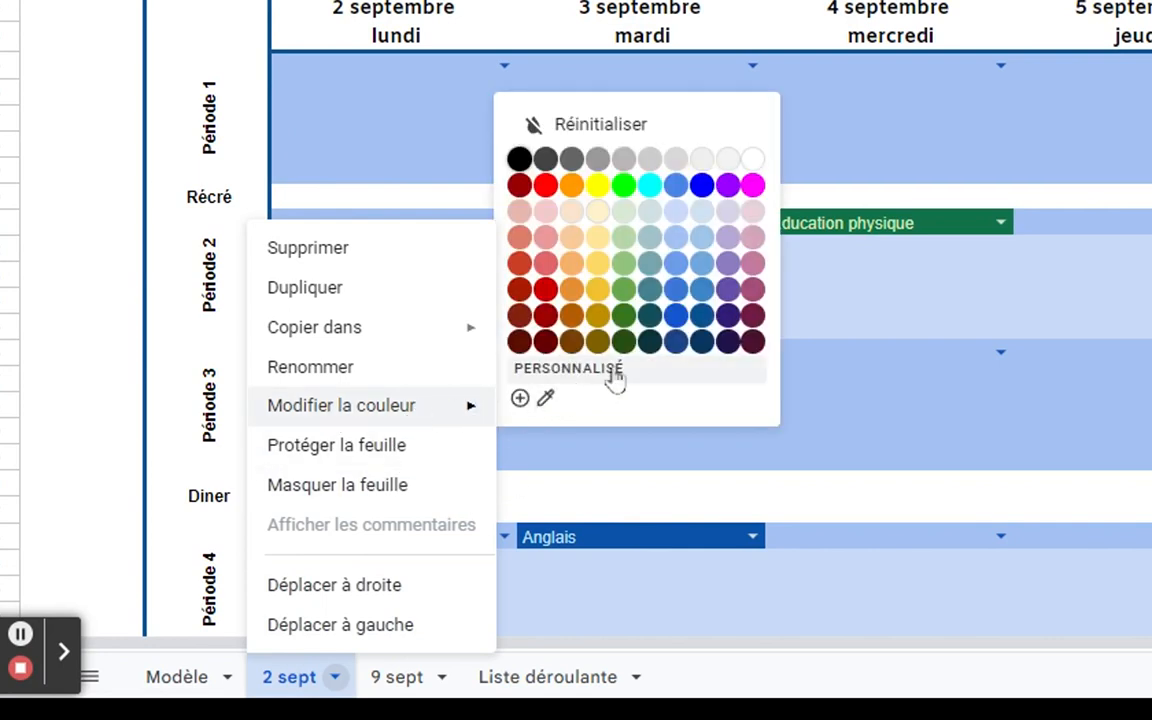
left_click(652, 314)
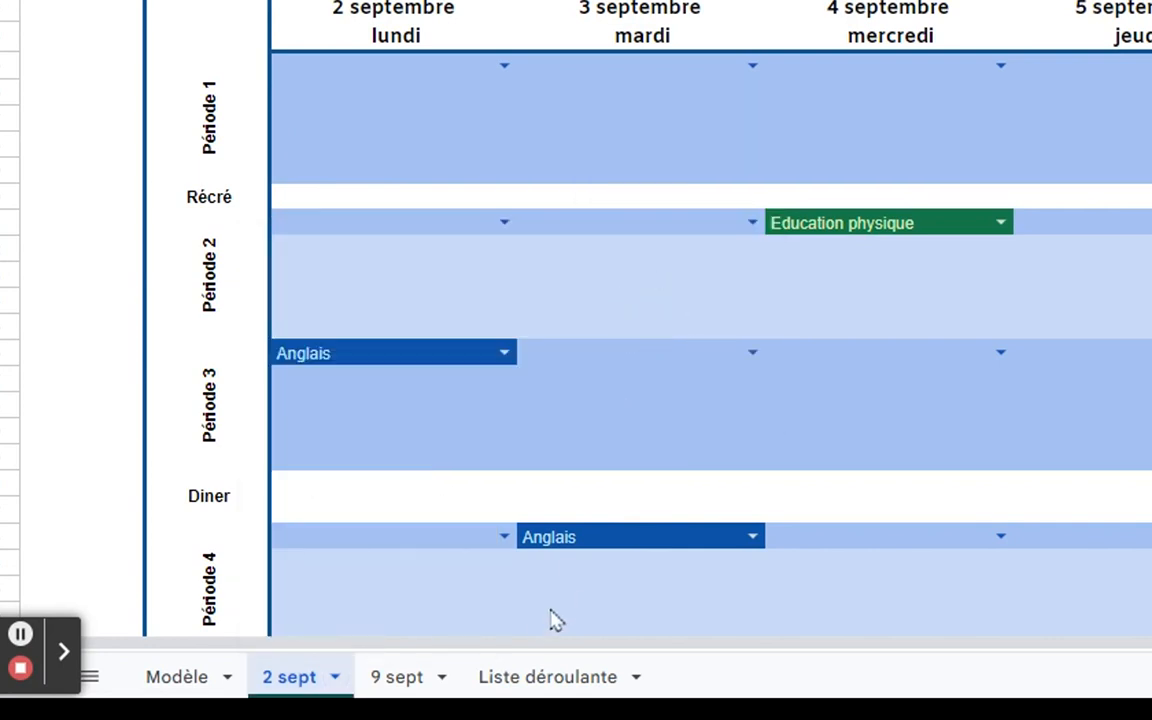
Give the 9 sept sheet the same dark teal tab color as the 2 sept sheet
left_click(441, 677)
left_click(441, 677)
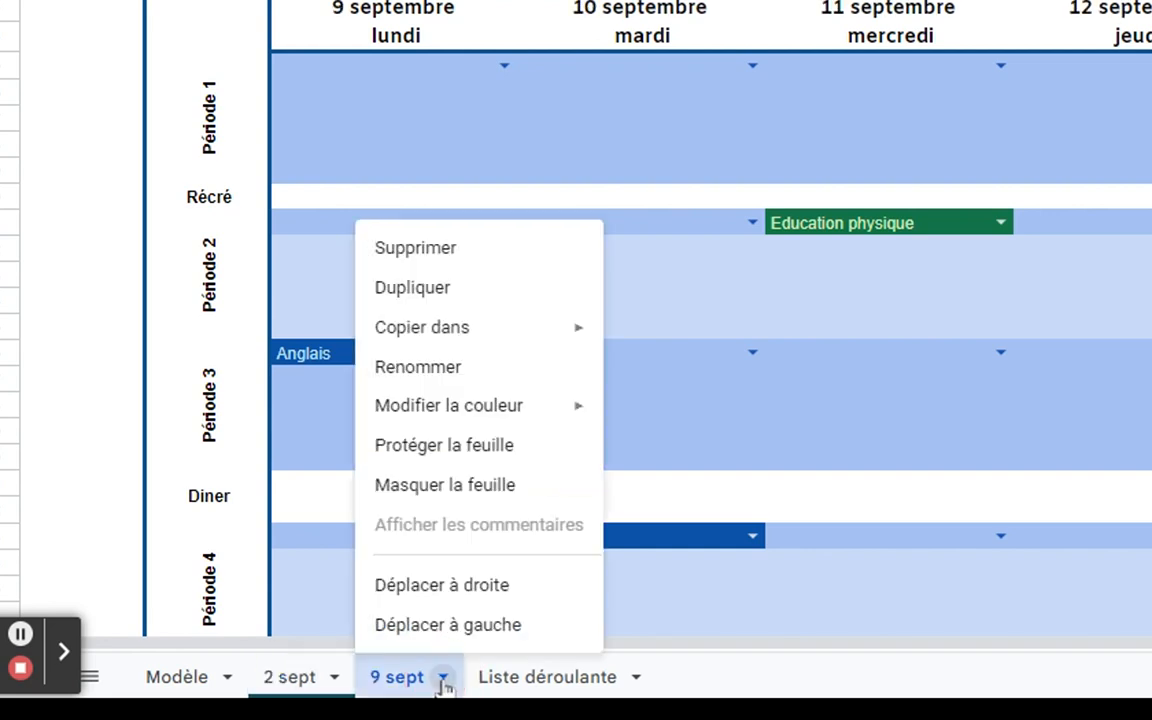
mouse_move(445, 419)
left_click(760, 313)
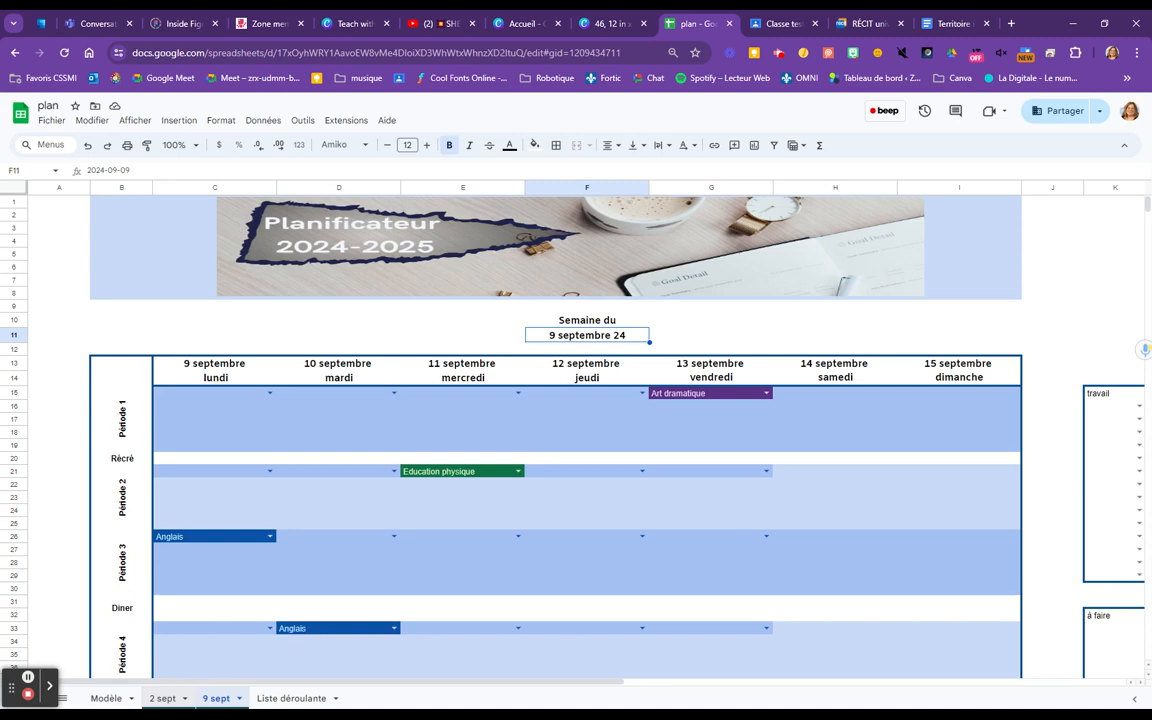
Duplicate the 9 sept sheet and set the copy's week date in F11 to 16 September 2024
left_click(239, 699)
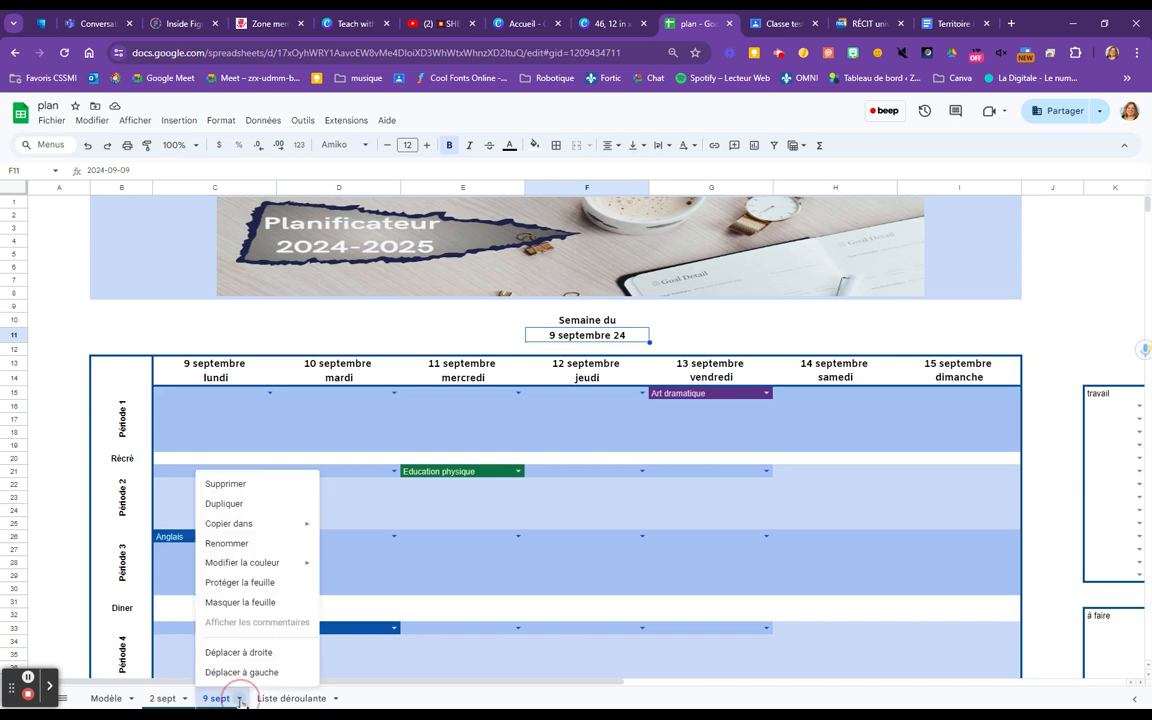
left_click(238, 505)
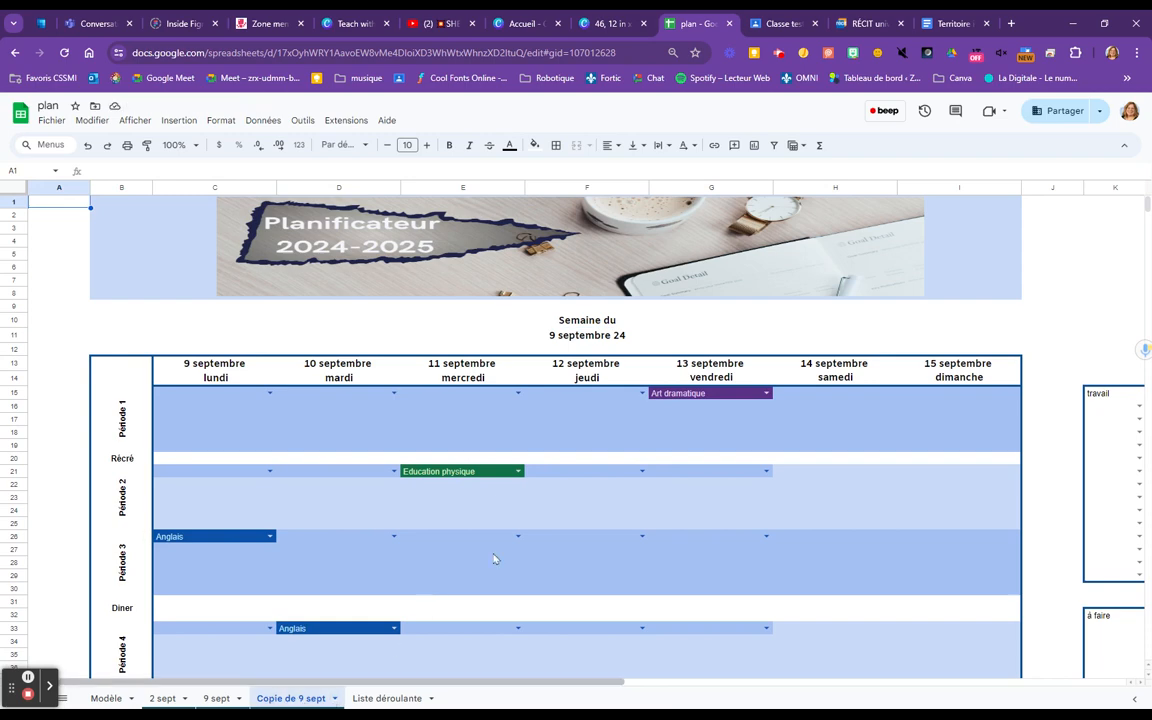
left_click(568, 338)
double_click(568, 338)
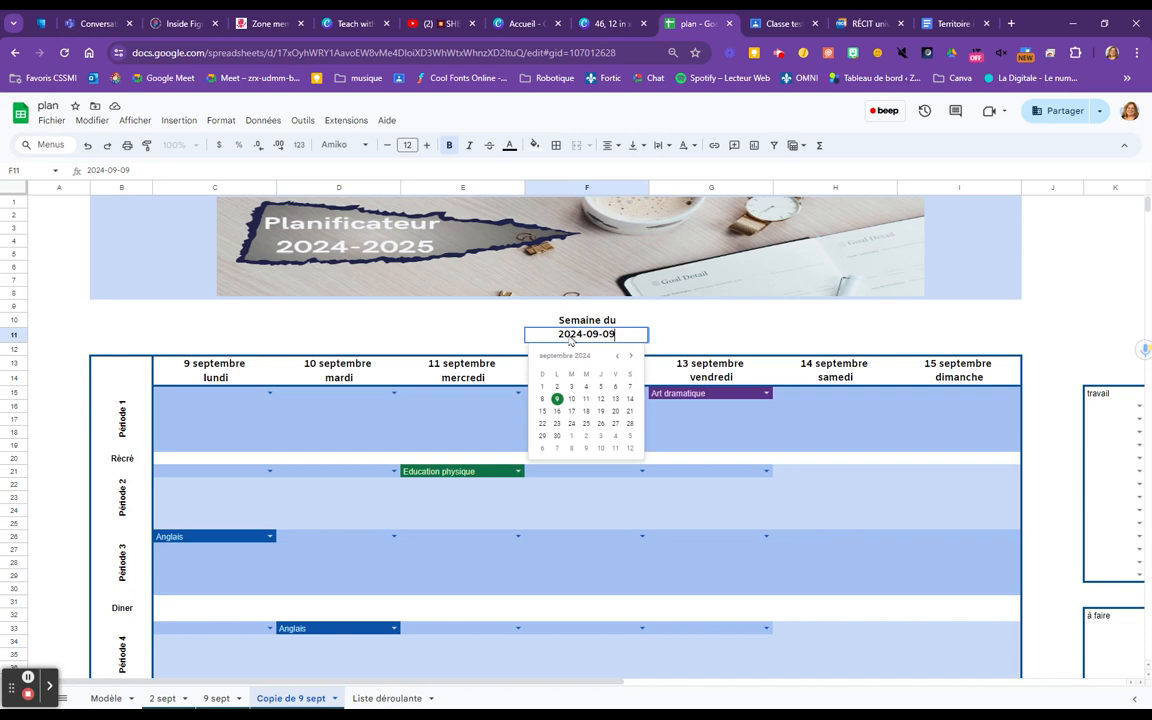
left_click(556, 411)
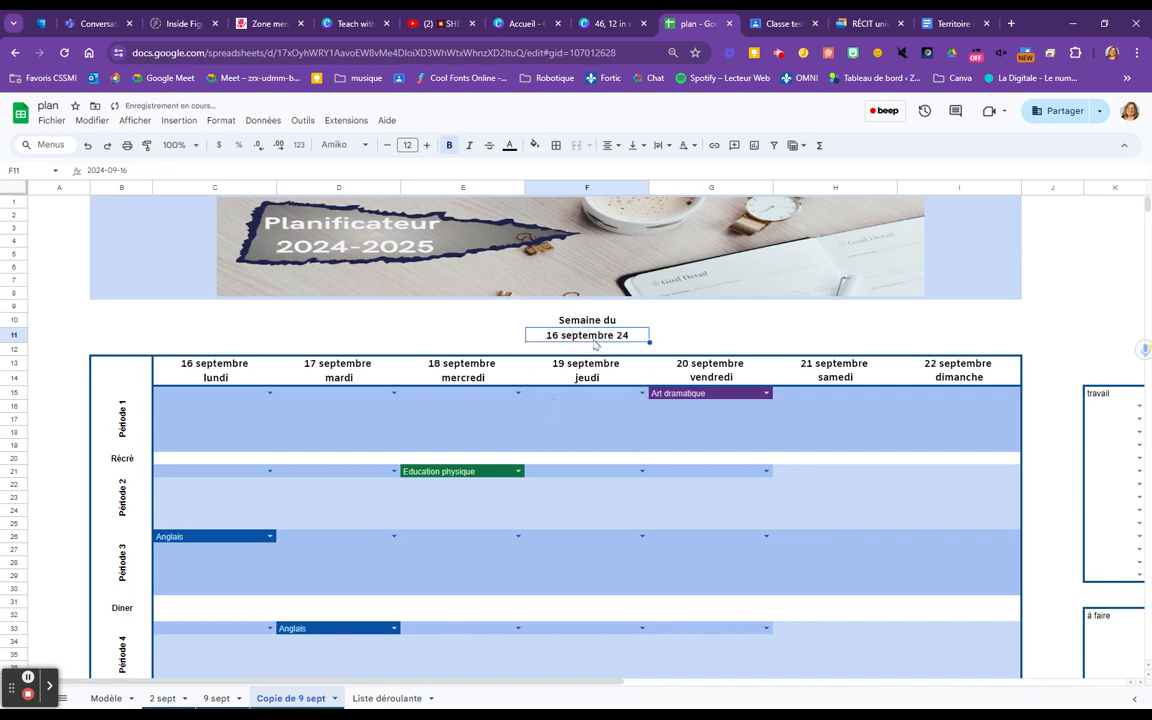
Rename the copied 9 sept sheet as "16 sept", using its copied week date in shortened form
key("ctrl+c")
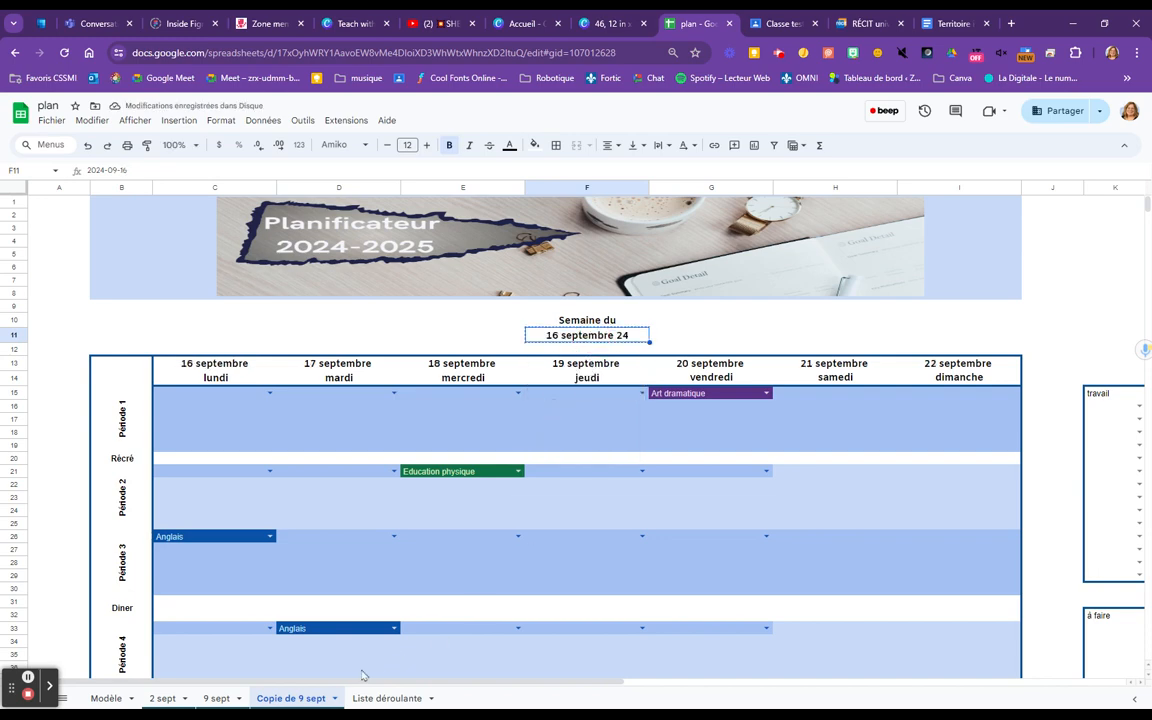
left_click(335, 698)
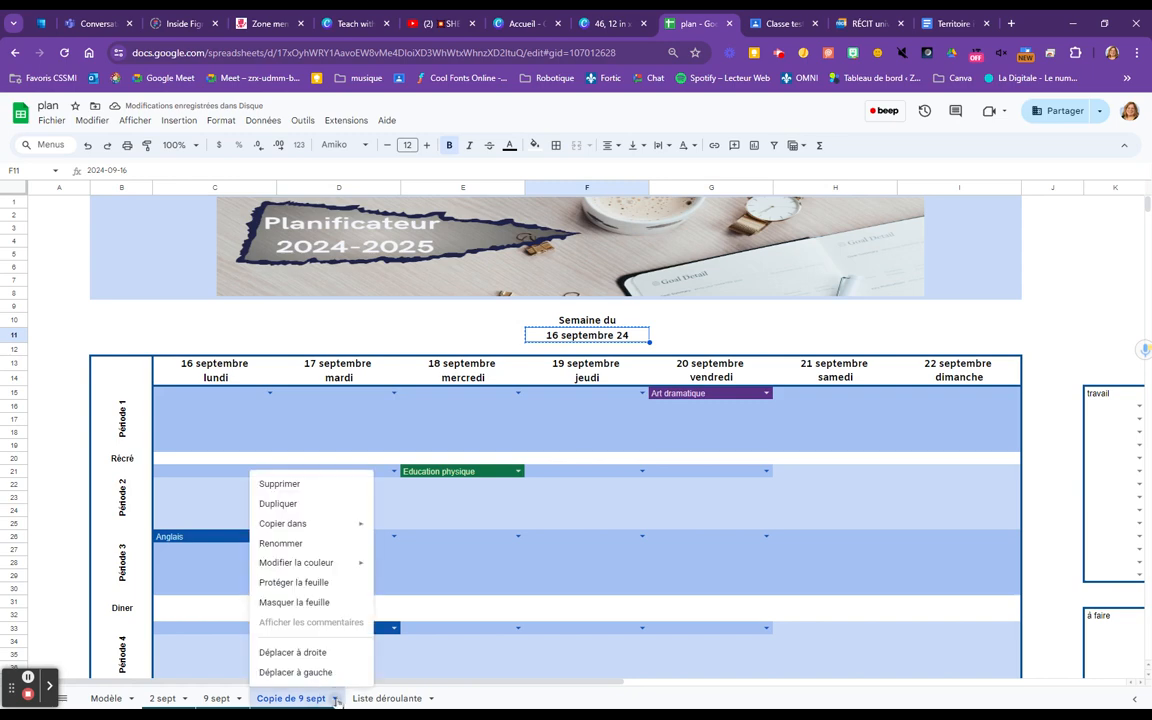
left_click(280, 543)
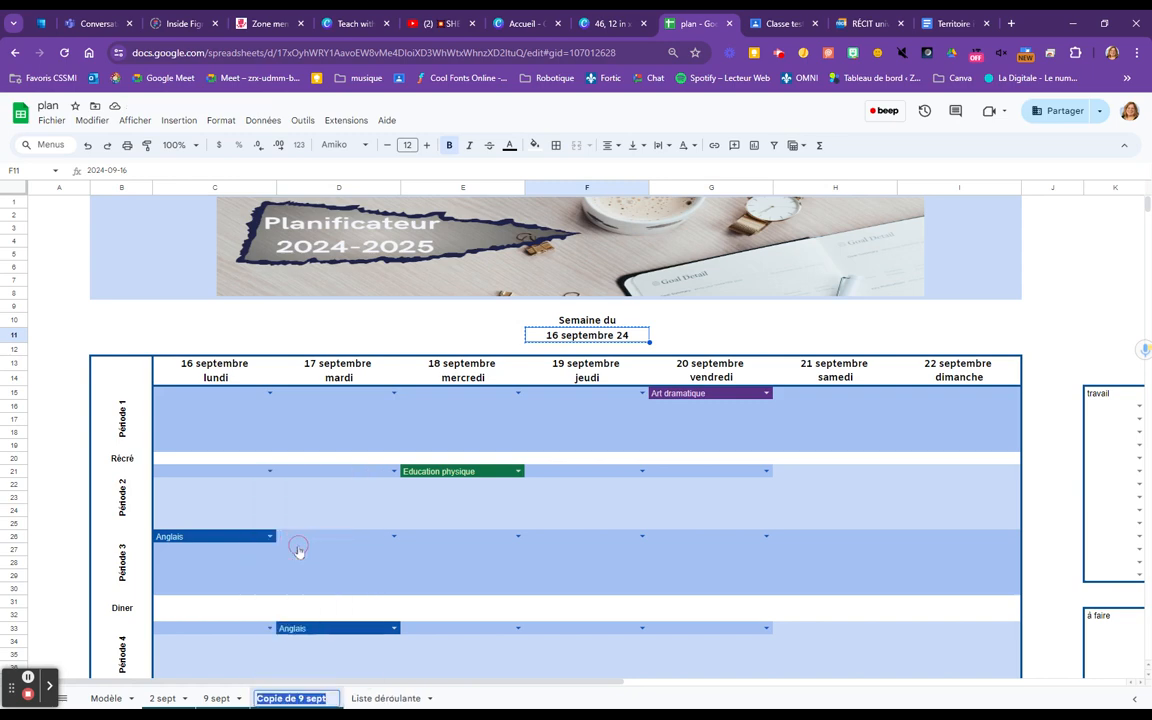
key("ctrl+v")
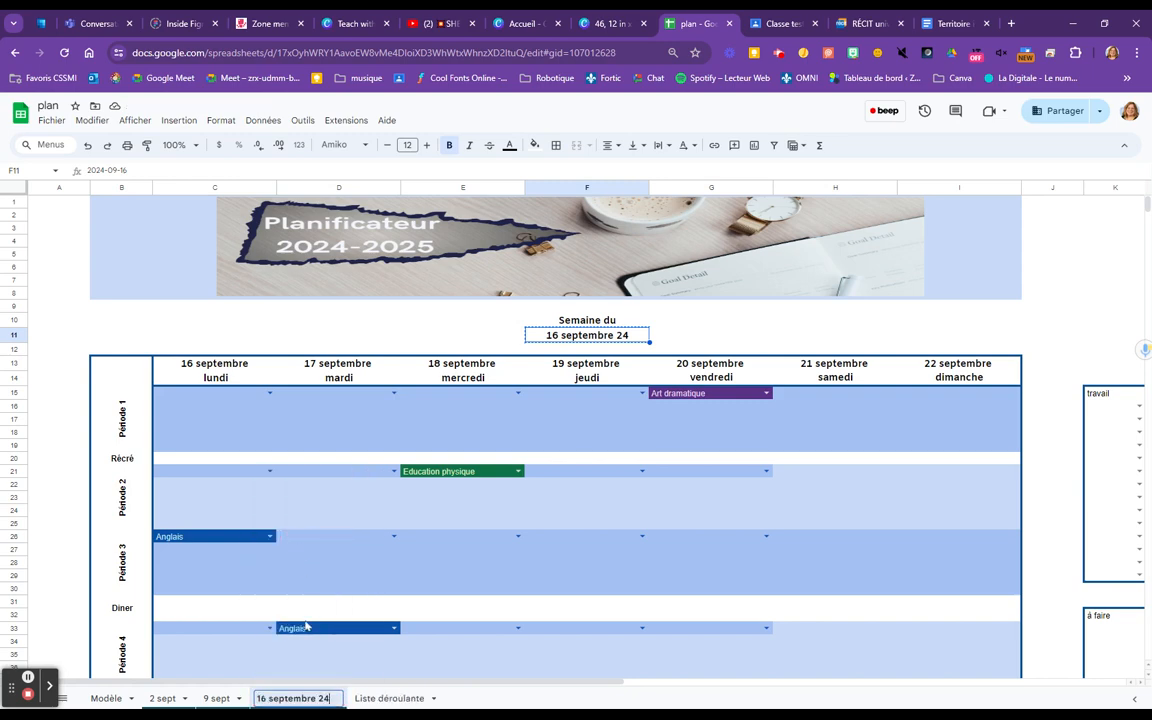
key("BackSpace")
key("BackSpace")
key("BackSpace")
key("BackSpace")
key("BackSpace")
key("BackSpace")
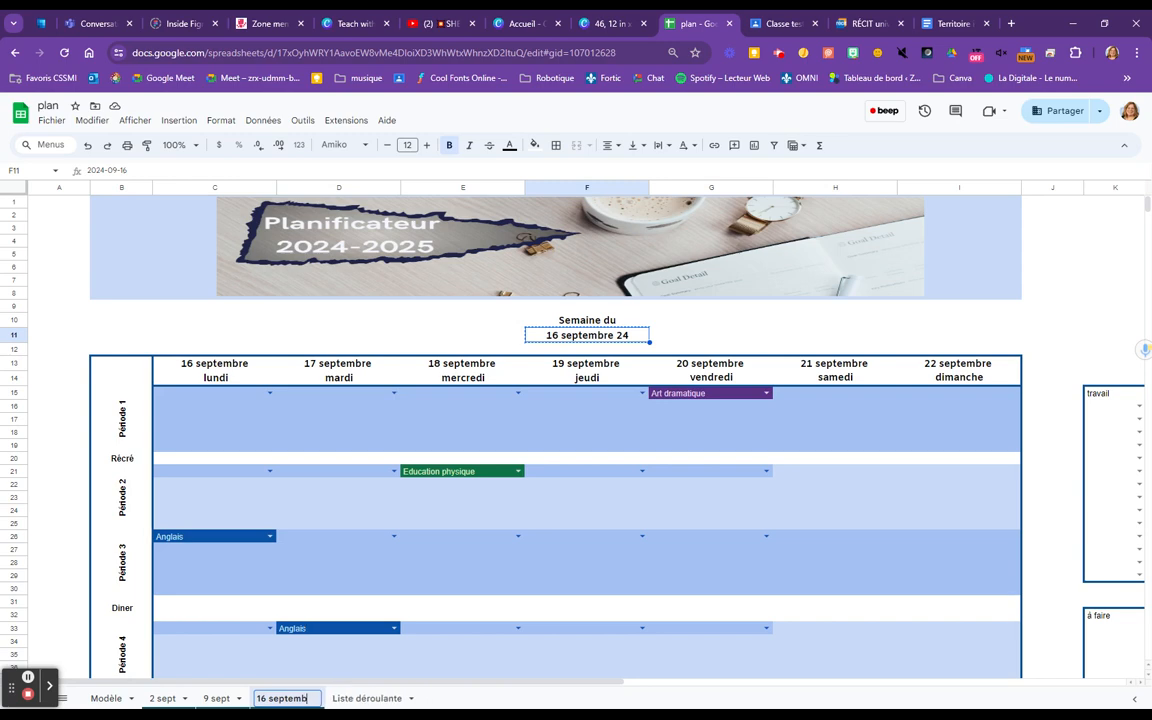
key("BackSpace")
key("BackSpace")
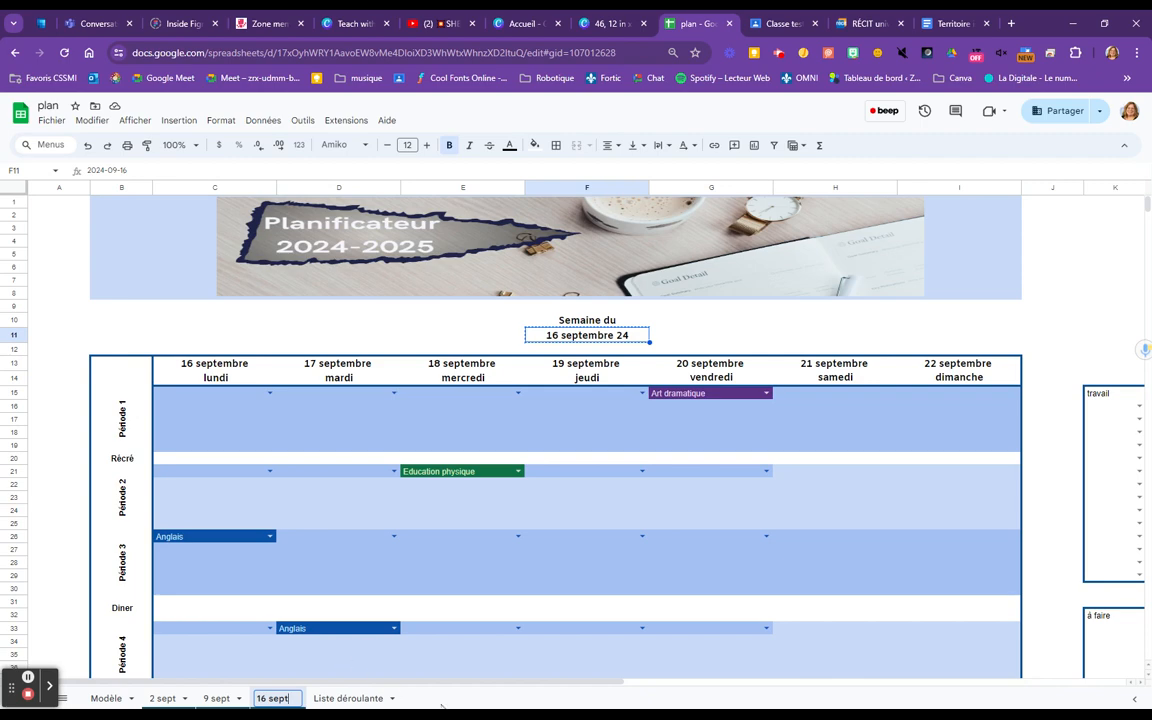
key("Return")
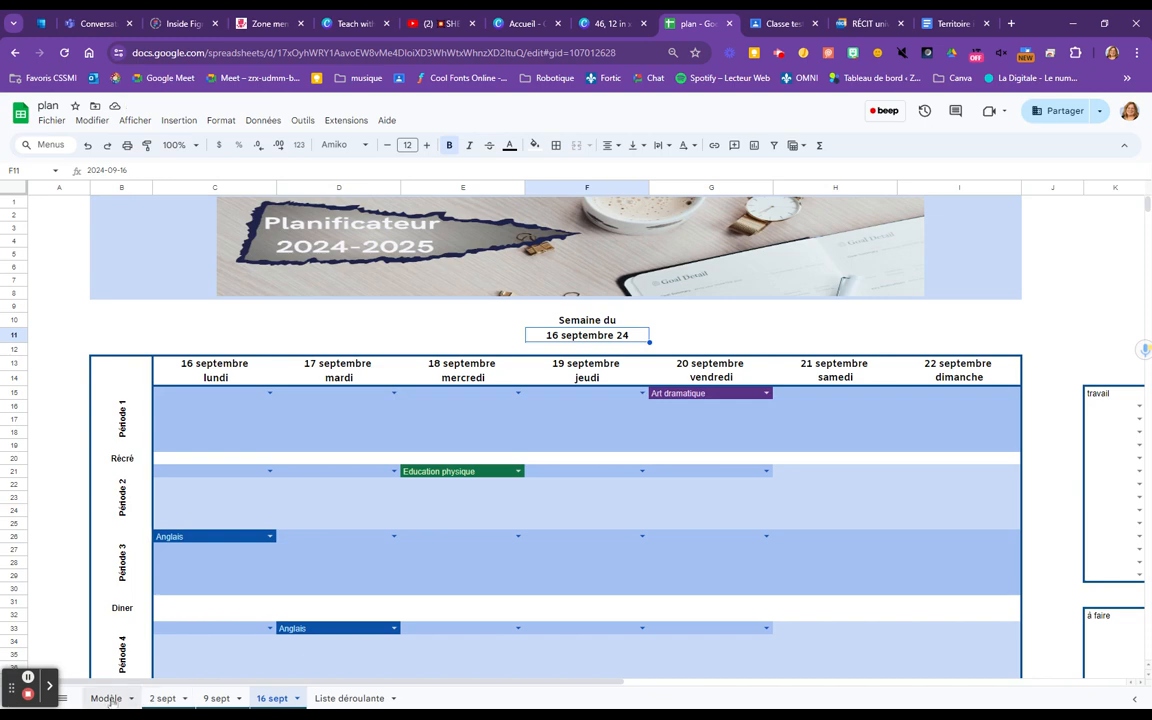
Duplicate the 16 sept sheet
left_click(297, 699)
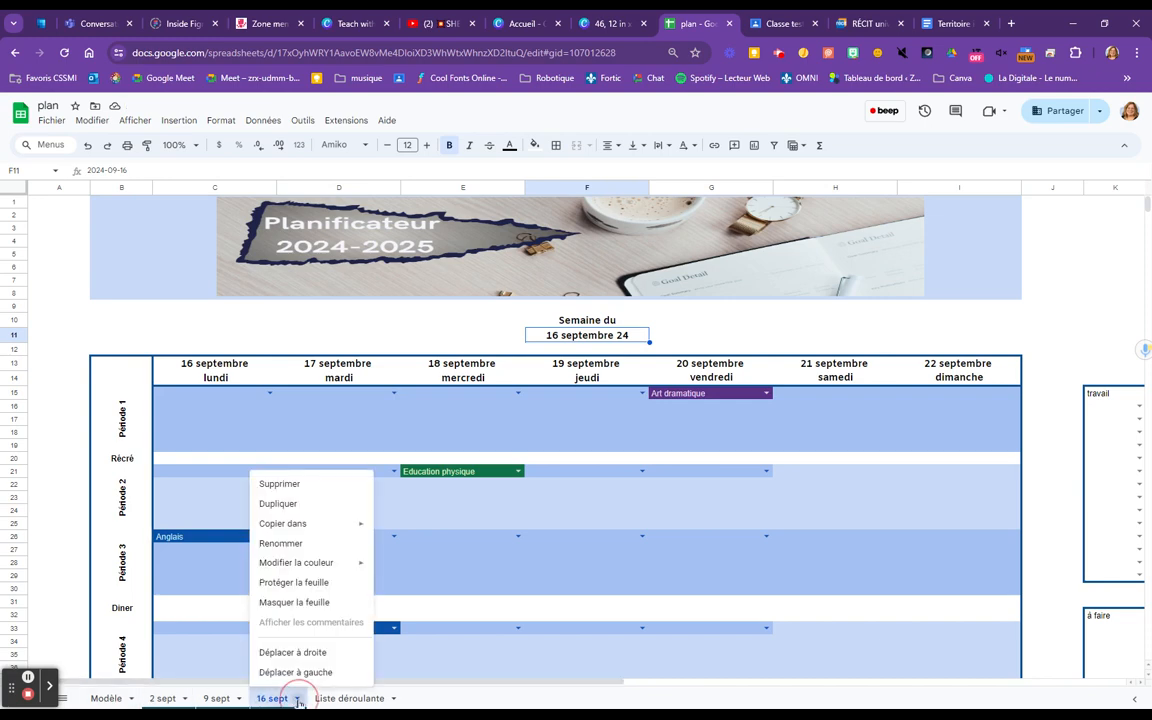
left_click(288, 504)
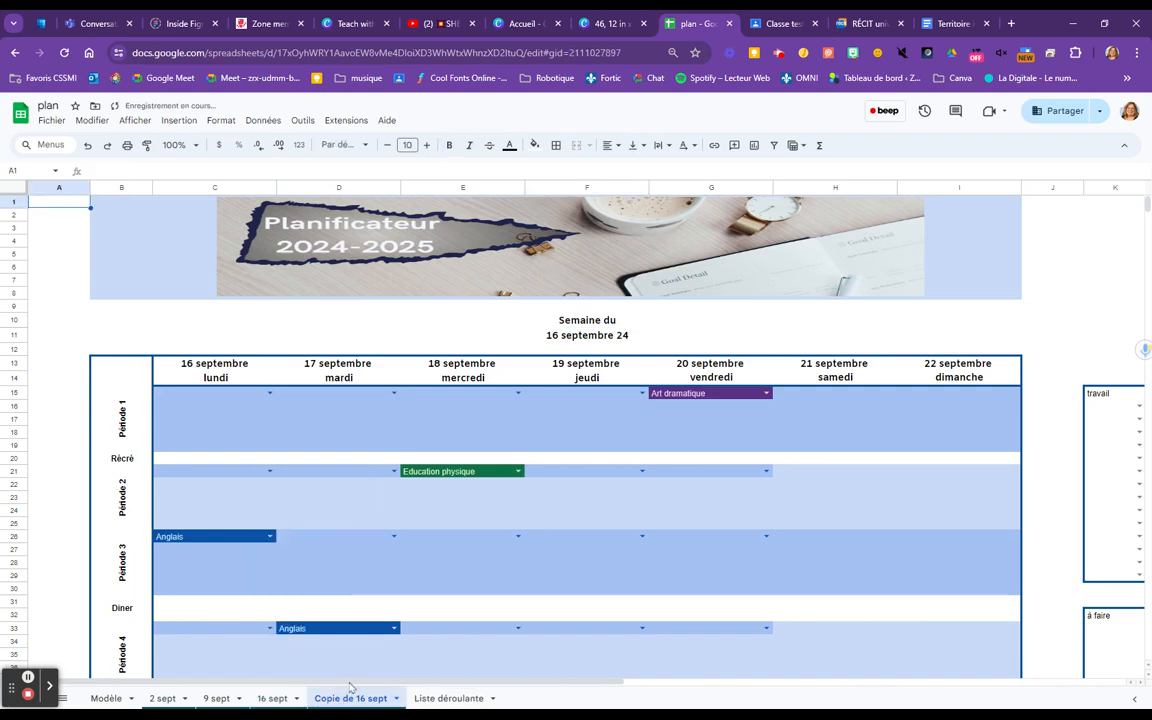